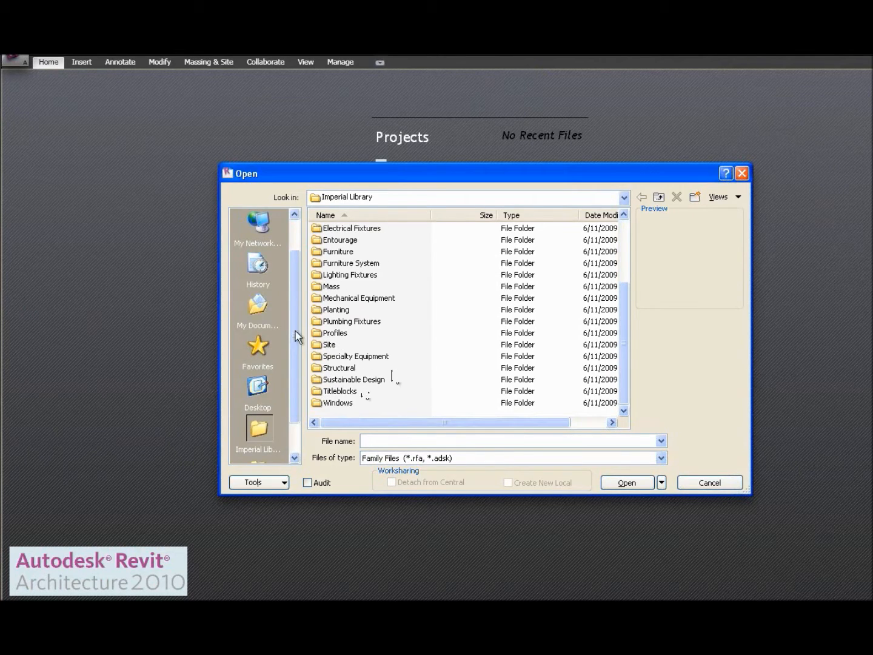
# - Open the W2P_Basic Table.rfa family and centre the whole table in the 3D view
pyautogui.scroll(3, 282, 286)
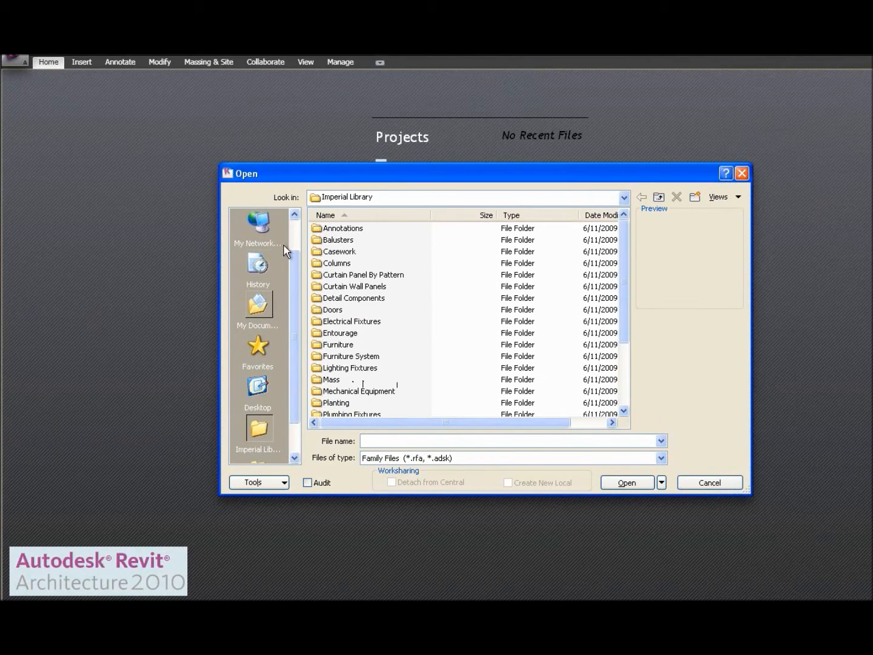
pyautogui.scroll(1, 290, 232)
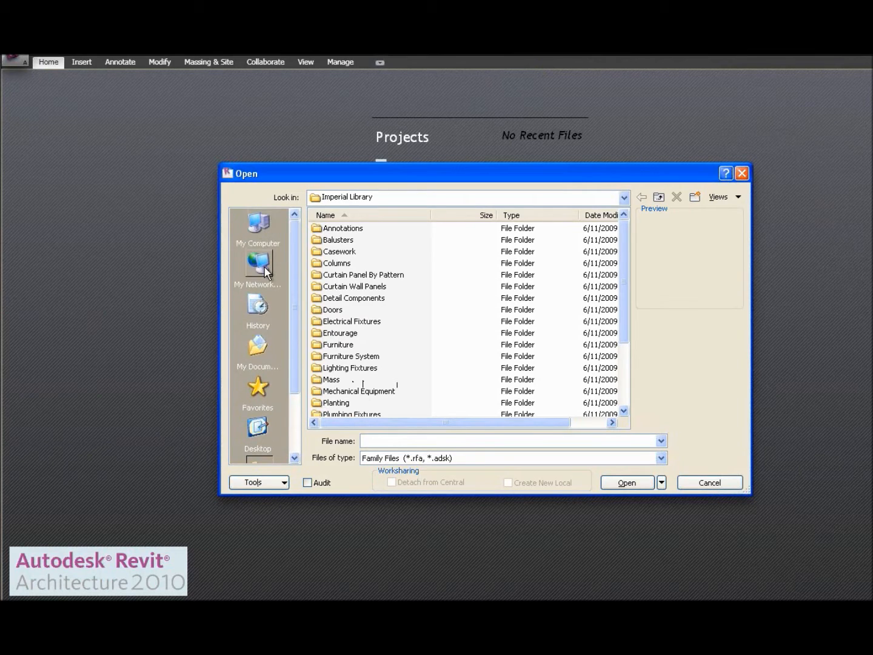
pyautogui.click(259, 227)
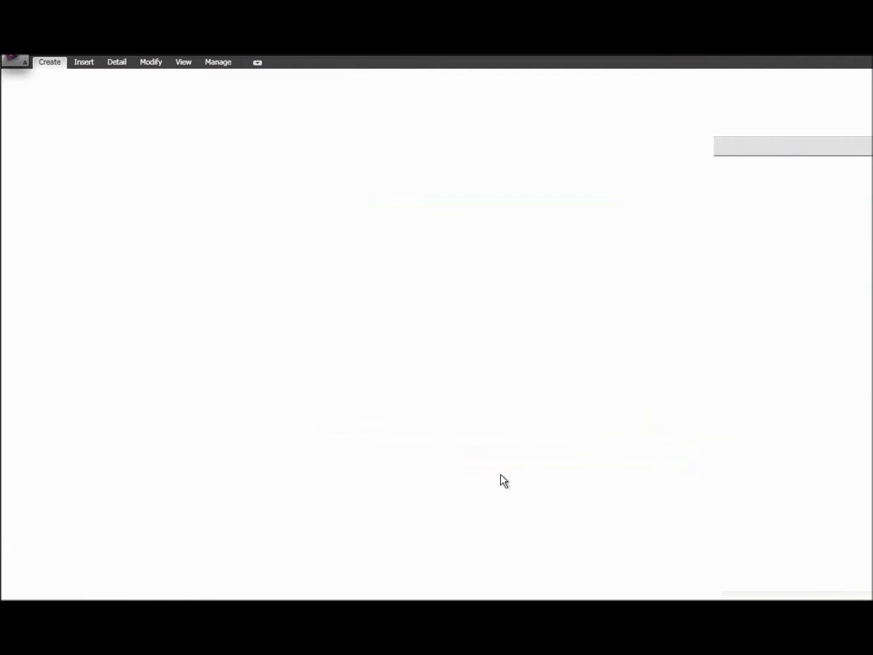
pyautogui.moveTo(488, 473); pyautogui.dragTo(430, 410, button='middle')
pyautogui.scroll(-5, 479, 433)
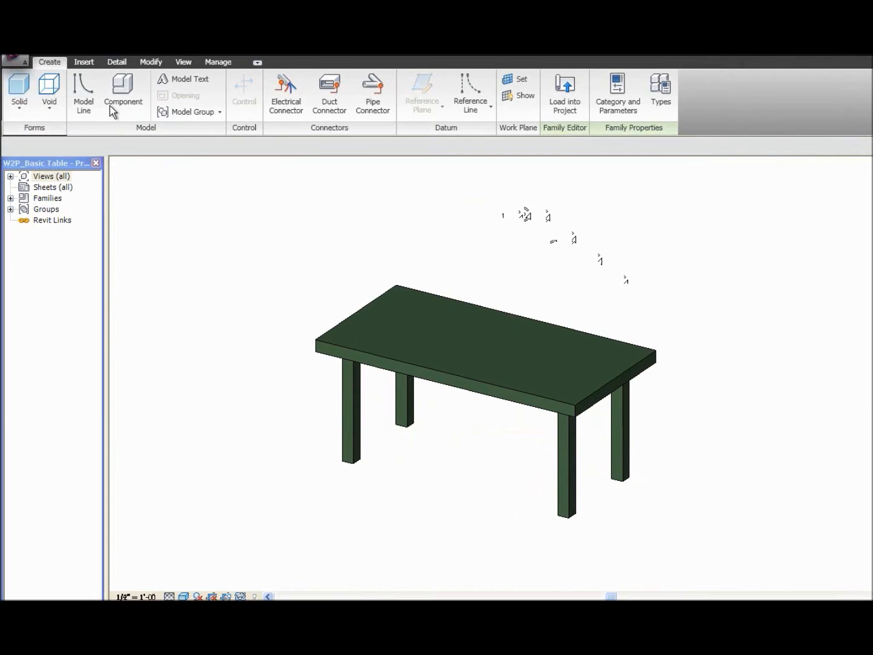
# - Create a new family from the Furniture template in the Imperial Templates folder
pyautogui.click(13, 58)
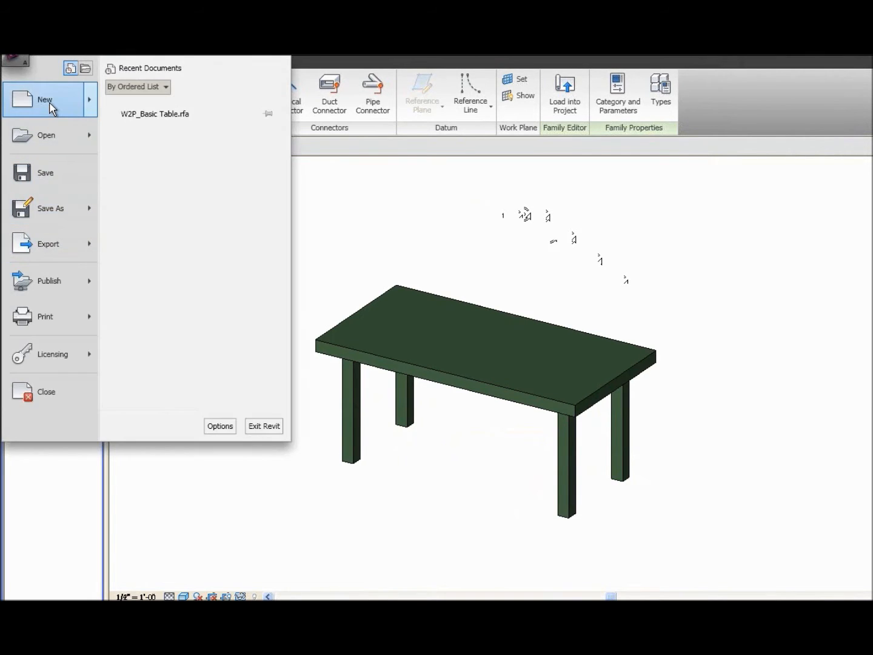
pyautogui.click(51, 104)
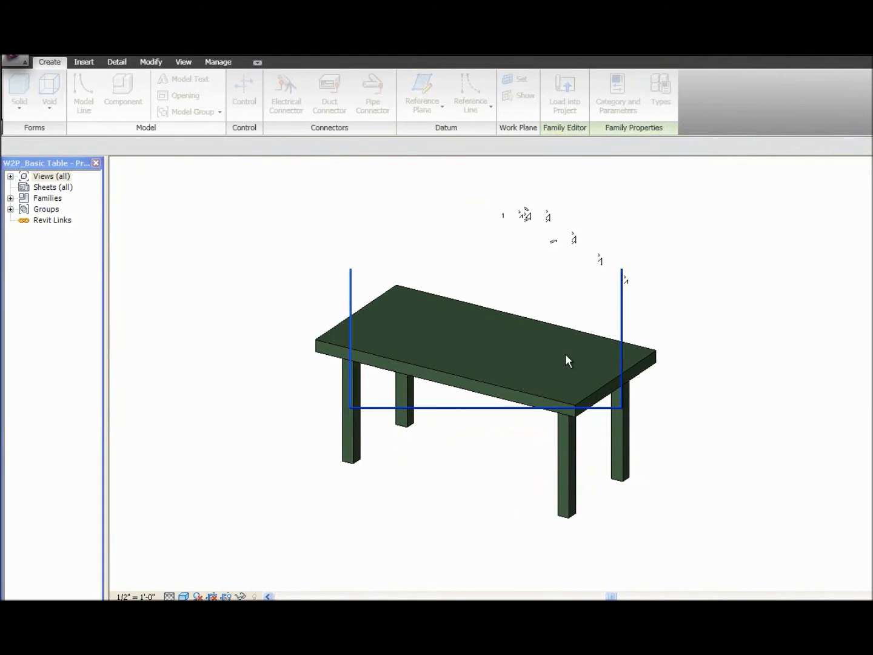
pyautogui.click(13, 58)
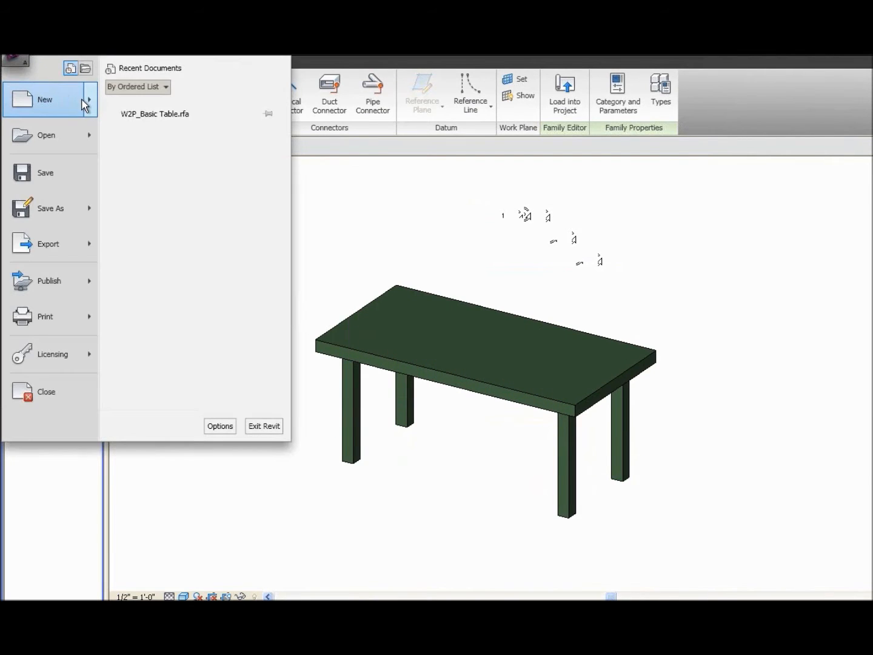
pyautogui.moveTo(88, 104)
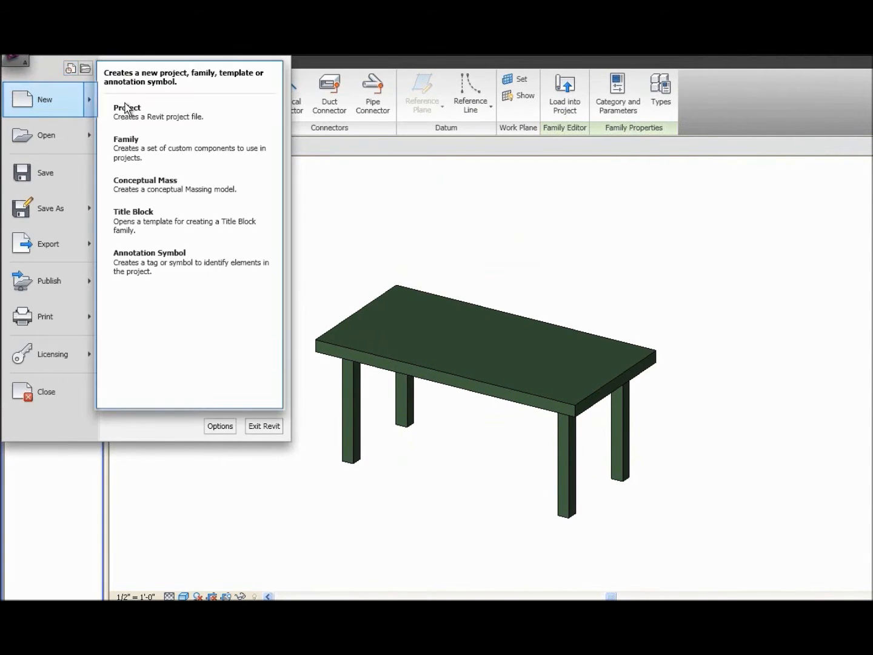
pyautogui.click(148, 146)
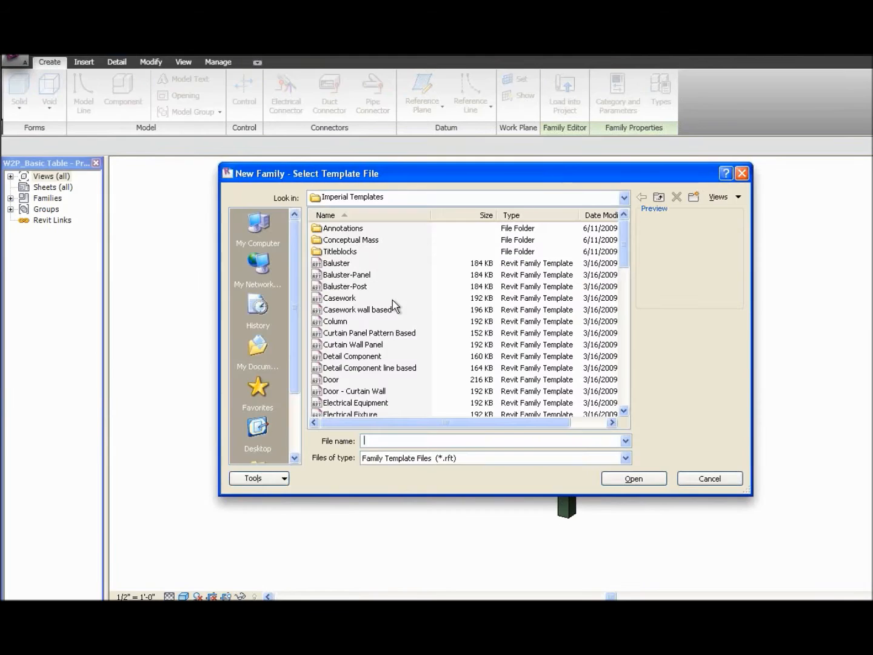
pyautogui.scroll(-4, 405, 350)
pyautogui.scroll(3, 406, 352)
pyautogui.scroll(-3, 405, 351)
pyautogui.click(348, 322)
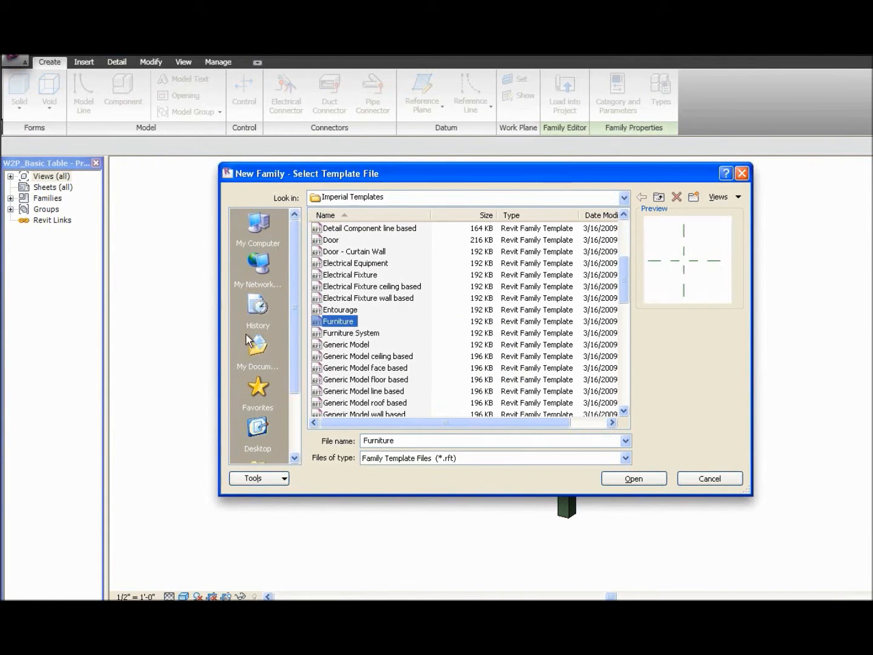
pyautogui.click(634, 478)
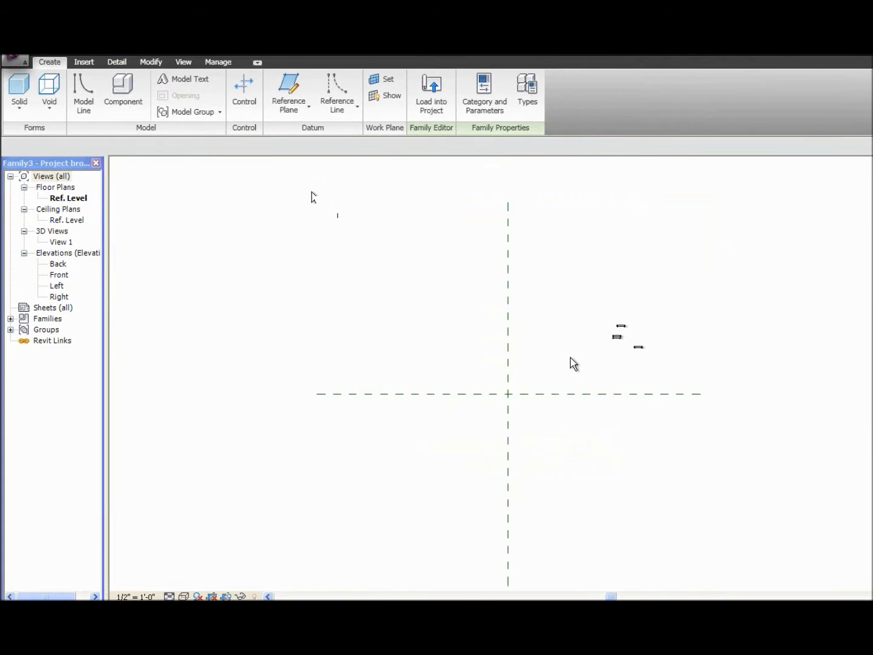
# - Examine the family's category parameters and the OmniClass entries under General Furniture and Specialties, leaving the classification as it is
pyautogui.click(481, 97)
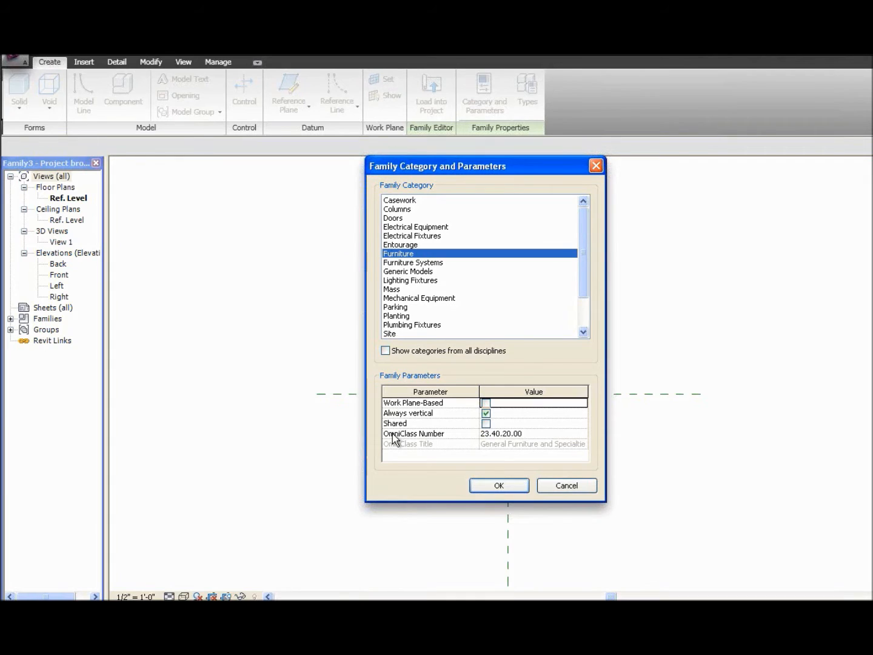
pyautogui.click(529, 433)
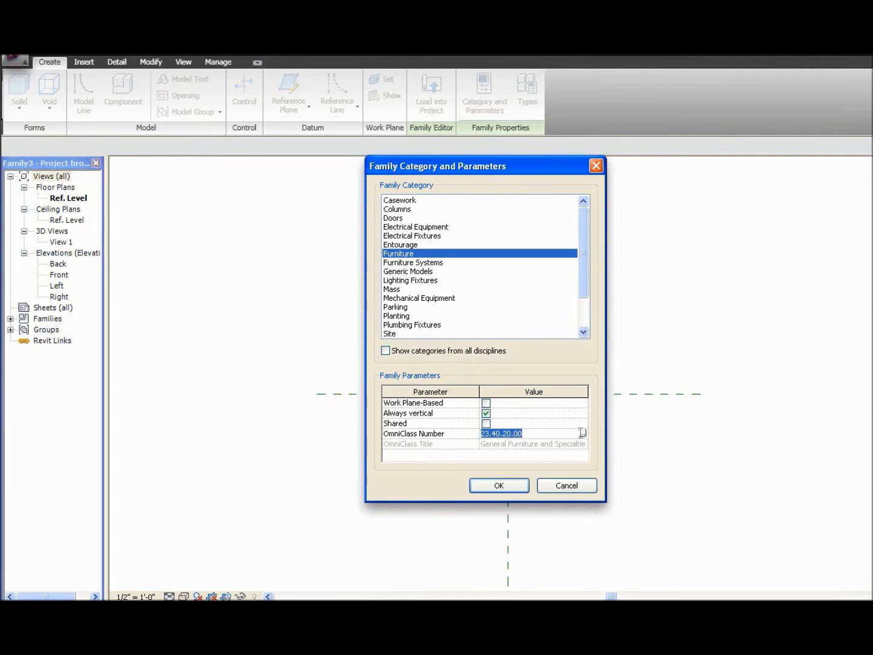
pyautogui.click(582, 433)
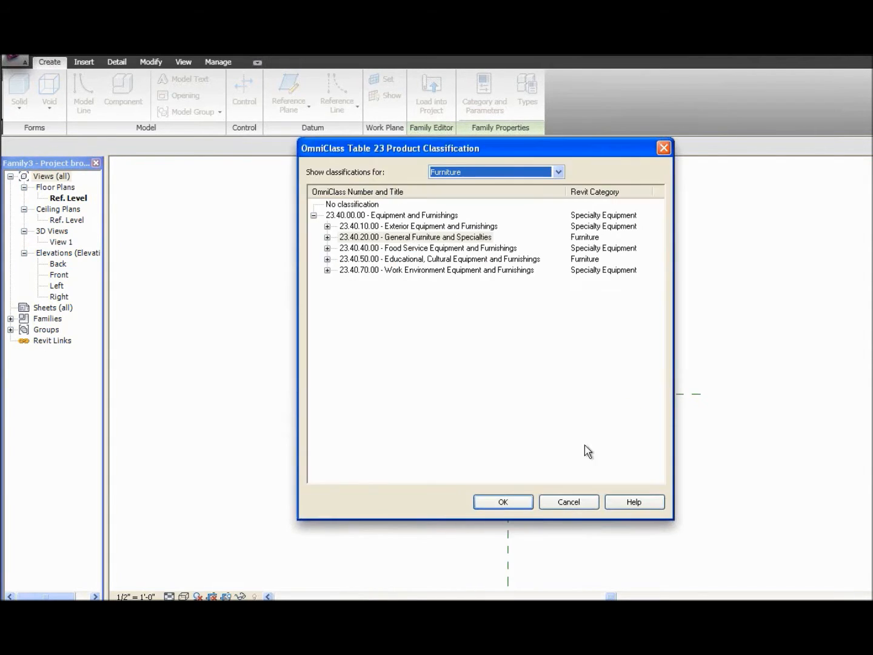
pyautogui.click(327, 237)
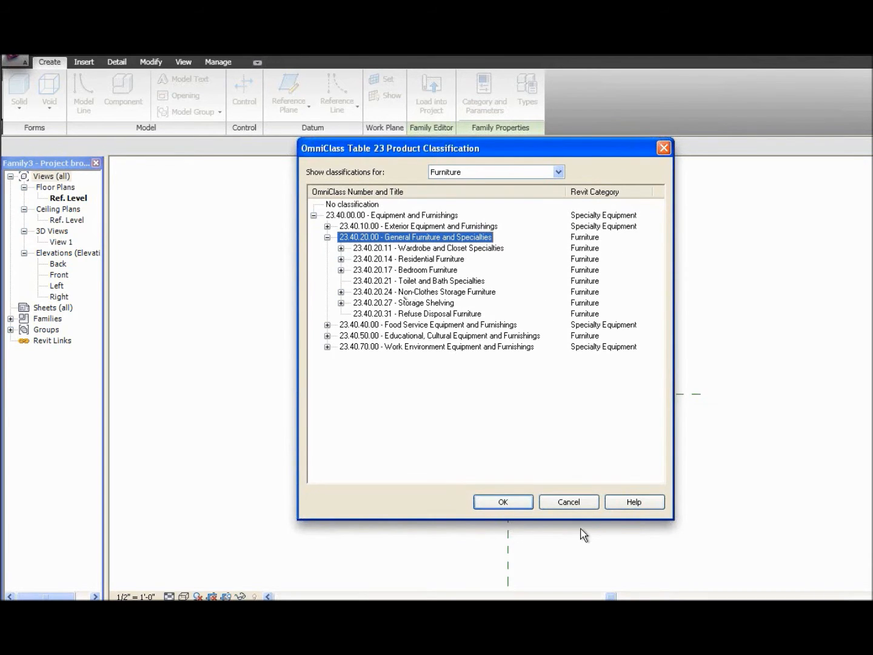
pyautogui.click(580, 505)
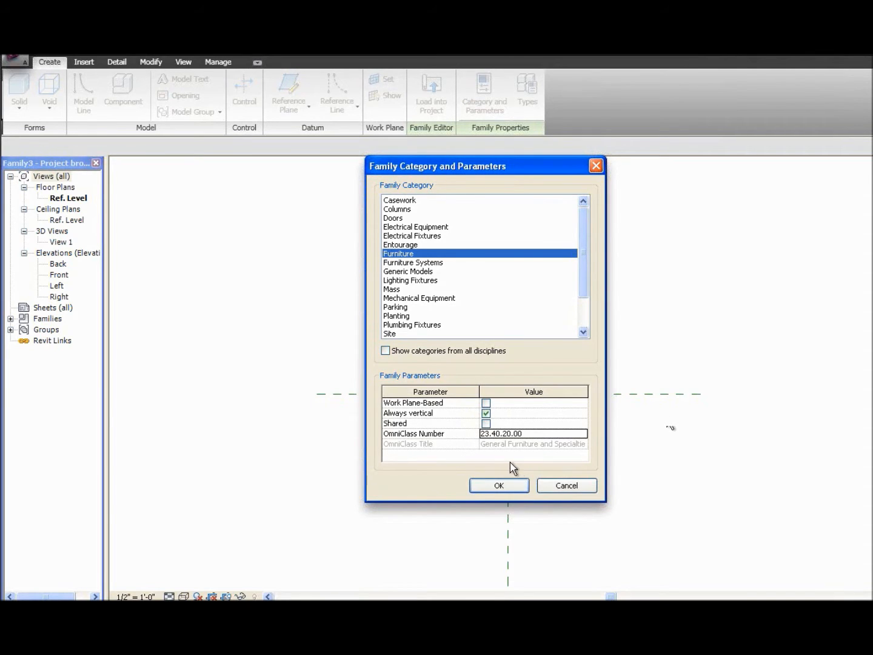
pyautogui.click(537, 434)
pyautogui.click(499, 485)
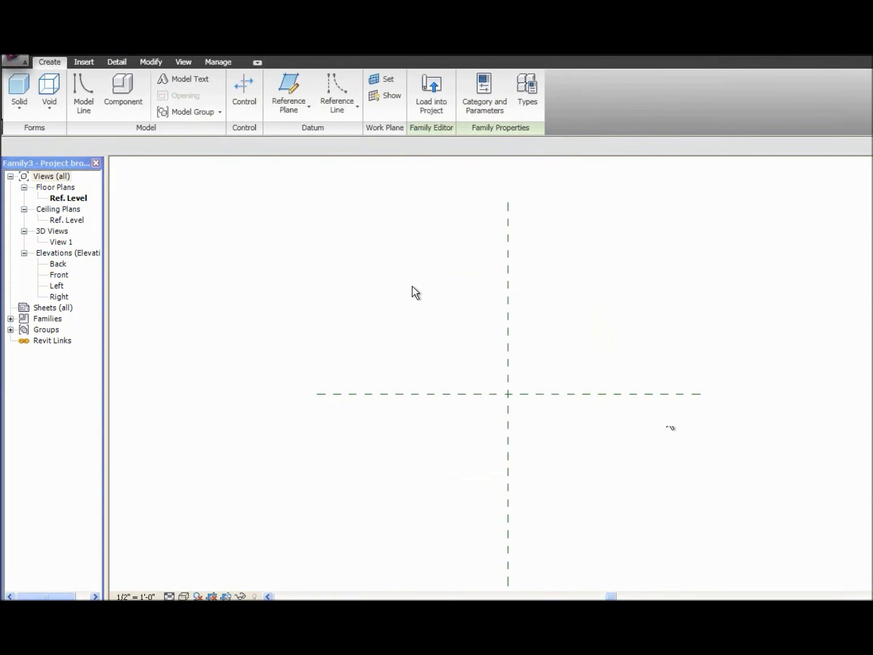
# - Draw two horizontal reference planes, one about 2' 8" above and one about 1' 11" below the horizontal centre plane
pyautogui.moveTo(564, 364); pyautogui.dragTo(533, 330, button='middle')
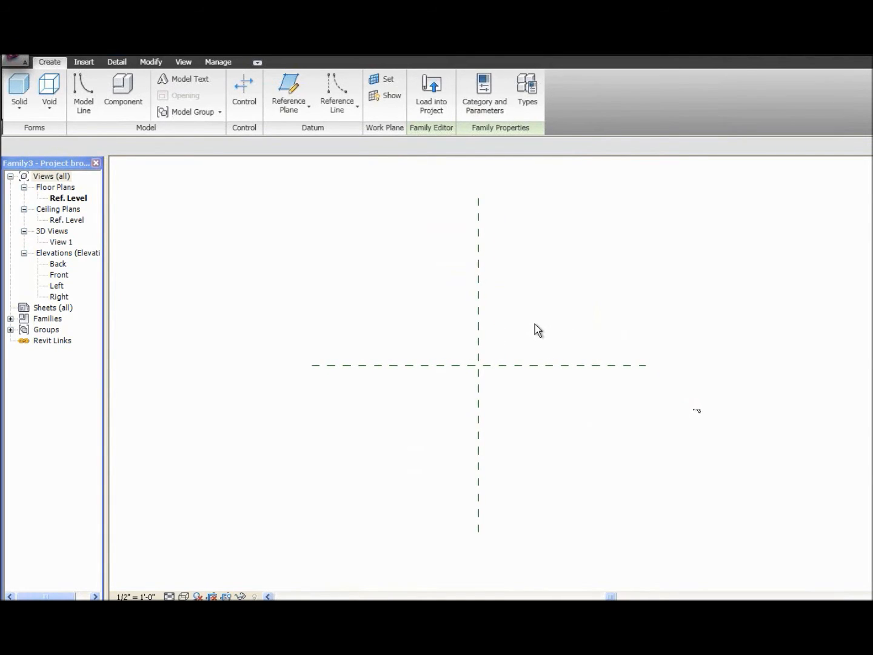
pyautogui.scroll(1, 535, 325)
pyautogui.scroll(-1, 535, 324)
pyautogui.moveTo(535, 324); pyautogui.dragTo(561, 325, button='middle')
pyautogui.press('r')
pyautogui.press('p')
pyautogui.click(411, 277)
pyautogui.click(615, 277)
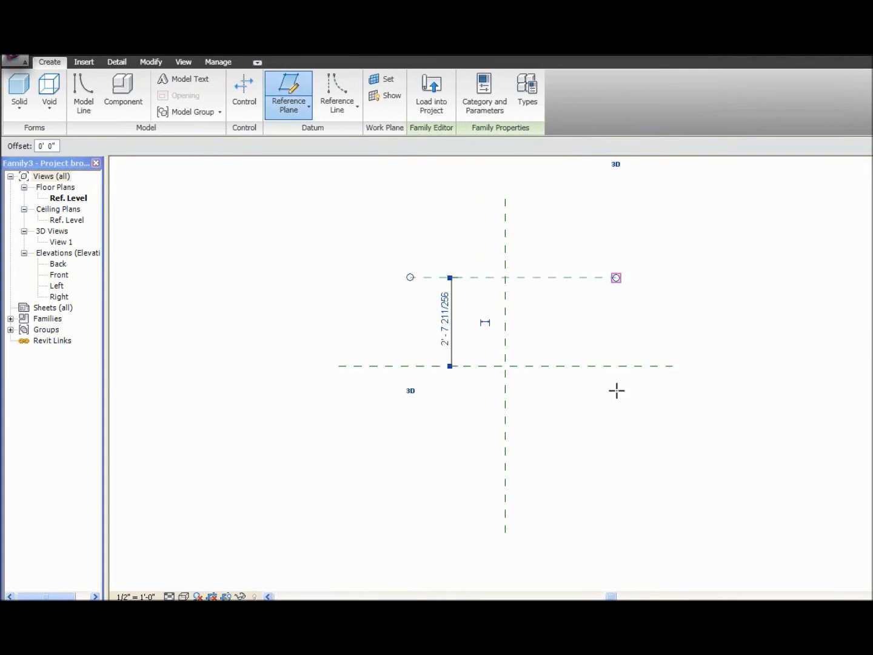
pyautogui.click(412, 428)
# - Draw two vertical reference planes crossing the horizontal ones, one about 2' 3" left of the vertical centre plane and one to its right
pyautogui.click(431, 270)
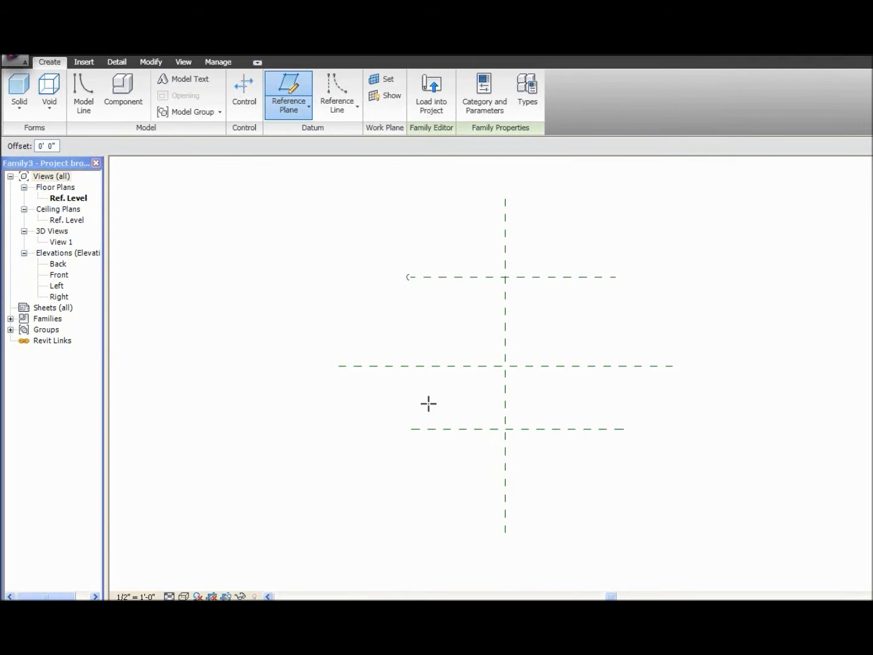
pyautogui.click(431, 451)
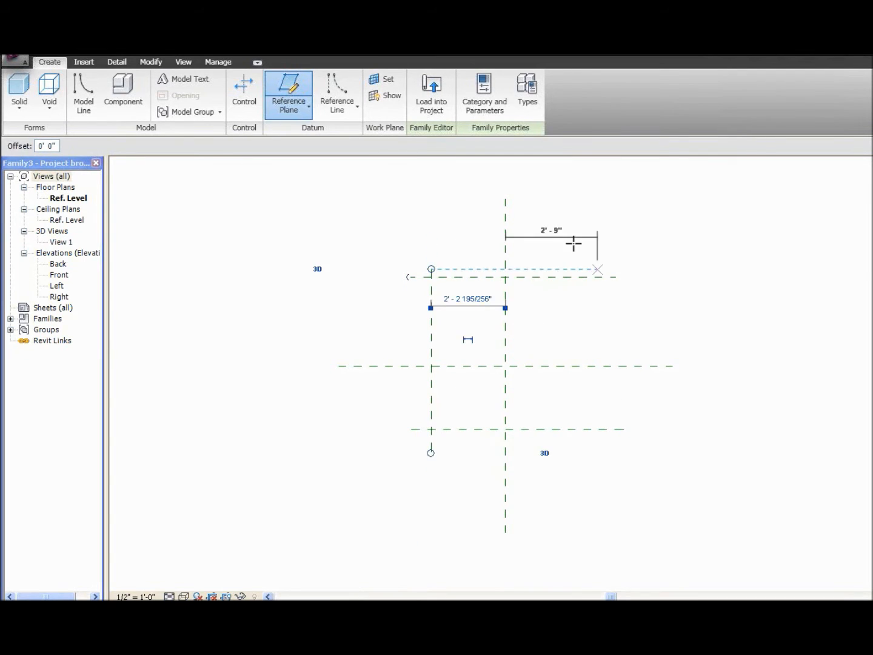
pyautogui.click(574, 453)
pyautogui.press('Escape')
pyautogui.press('Escape')
pyautogui.scroll(2, 540, 331)
pyautogui.moveTo(538, 328)
pyautogui.mouseDown(button='middle')
pyautogui.moveTo(527, 332)
pyautogui.moveTo(547, 330)
pyautogui.moveTo(537, 328)
pyautogui.mouseUp(button='middle')
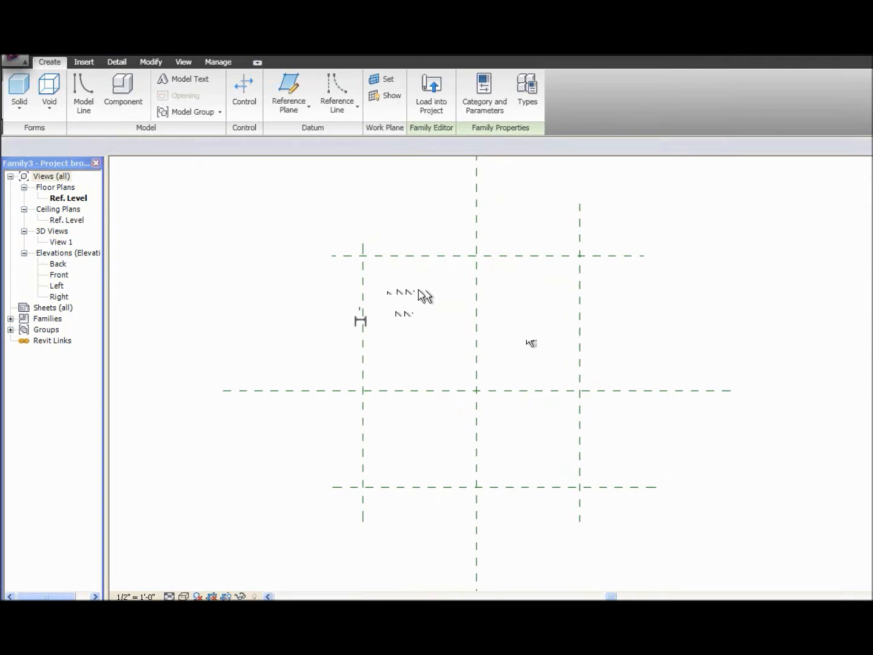
# - Add an aligned dimension across the three vertical reference planes, place it above them, and make its segments equal
pyautogui.press('d')
pyautogui.press('i')
pyautogui.click(362, 312)
pyautogui.click(481, 312)
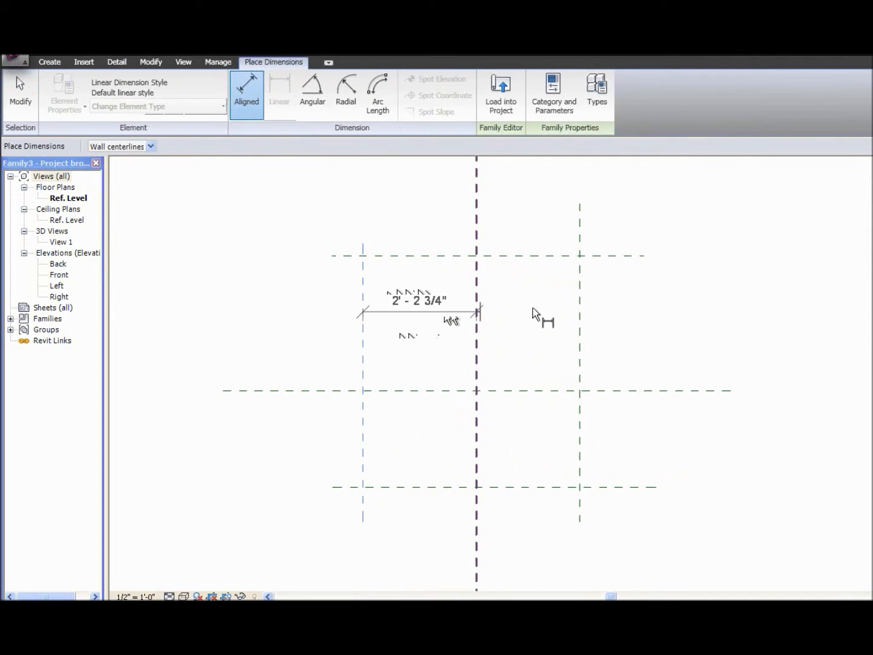
pyautogui.click(583, 306)
pyautogui.moveTo(609, 311); pyautogui.dragTo(621, 366, button='middle')
pyautogui.click(630, 230)
pyautogui.click(483, 178)
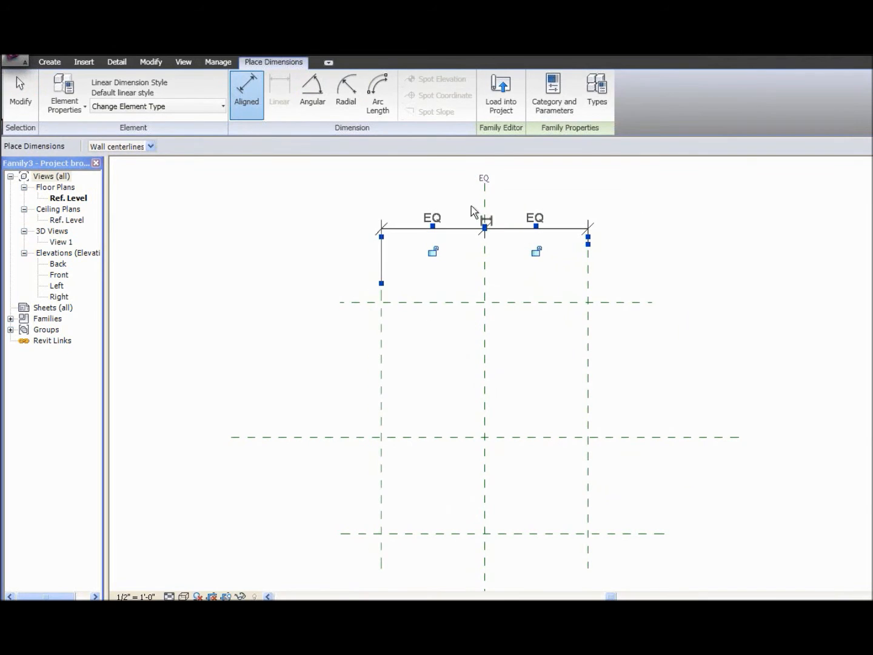
# - Add an aligned dimension across the three horizontal reference planes, place it left of them, and make its segments equal
pyautogui.click(416, 302)
pyautogui.click(422, 446)
pyautogui.click(442, 537)
pyautogui.click(261, 503)
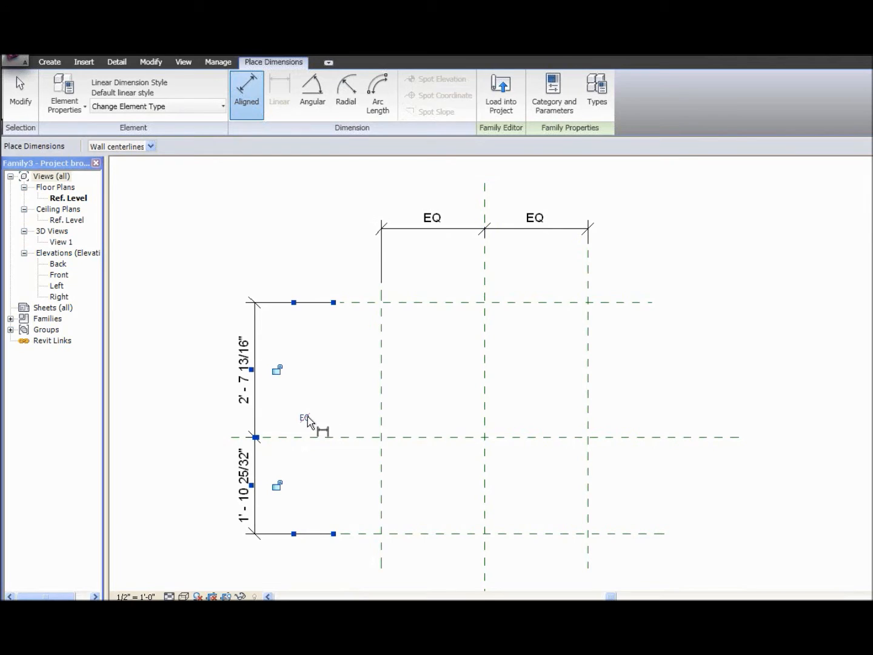
pyautogui.click(306, 417)
pyautogui.press('Escape')
pyautogui.press('Escape')
# - Add an overall aligned dimension between the two outer horizontal reference planes, placed to their right
pyautogui.moveTo(439, 398)
pyautogui.mouseDown(button='middle')
pyautogui.moveTo(437, 355)
pyautogui.moveTo(425, 346)
pyautogui.mouseUp(button='middle')
pyautogui.scroll(-1, 425, 346)
pyautogui.press('d')
pyautogui.press('i')
pyautogui.click(508, 297)
pyautogui.click(535, 464)
pyautogui.click(647, 442)
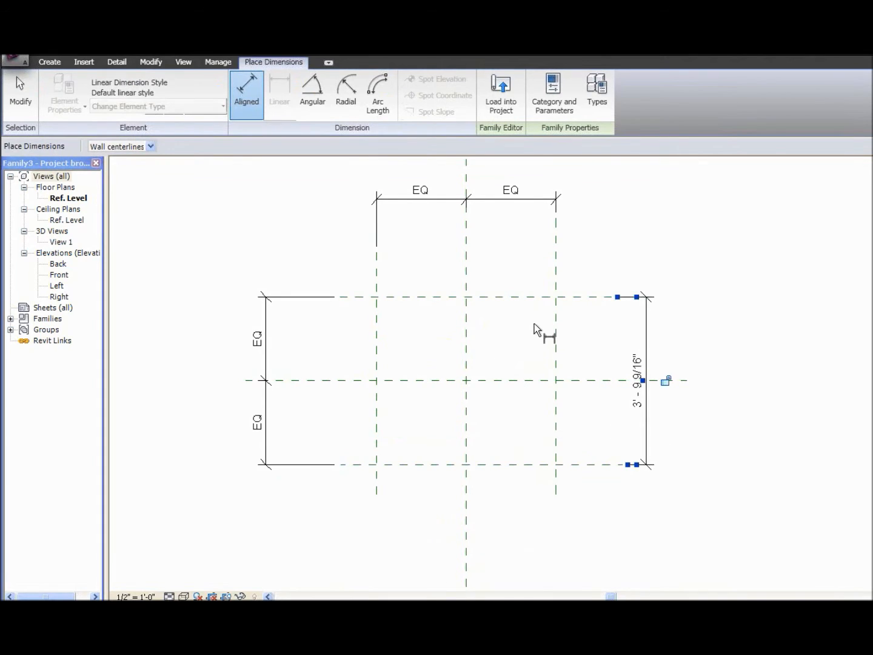
# - Add an overall aligned dimension between the two outer vertical reference planes, placed below them
pyautogui.click(558, 338)
pyautogui.click(376, 363)
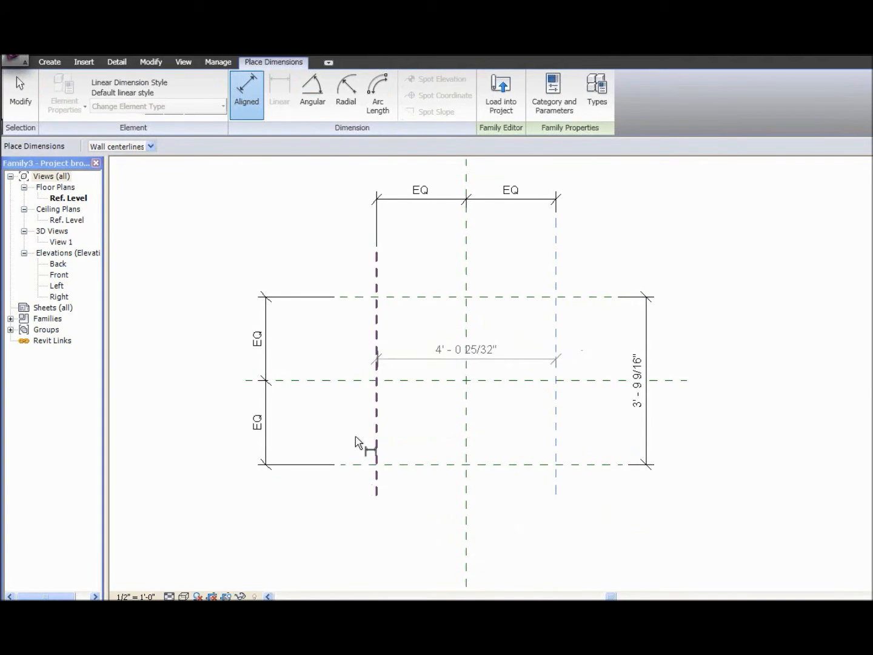
pyautogui.click(344, 539)
pyautogui.press('Escape')
pyautogui.press('Escape')
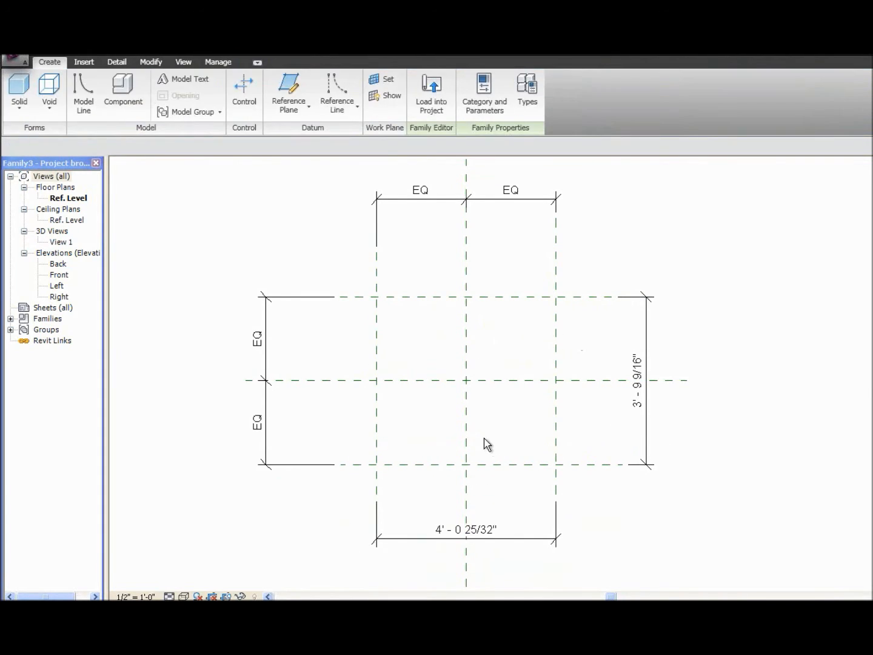
# - Label the overall dimension between the outer horizontal planes with a new family type parameter named Wdith, grouped under Dimensions
pyautogui.scroll(-2, 489, 442)
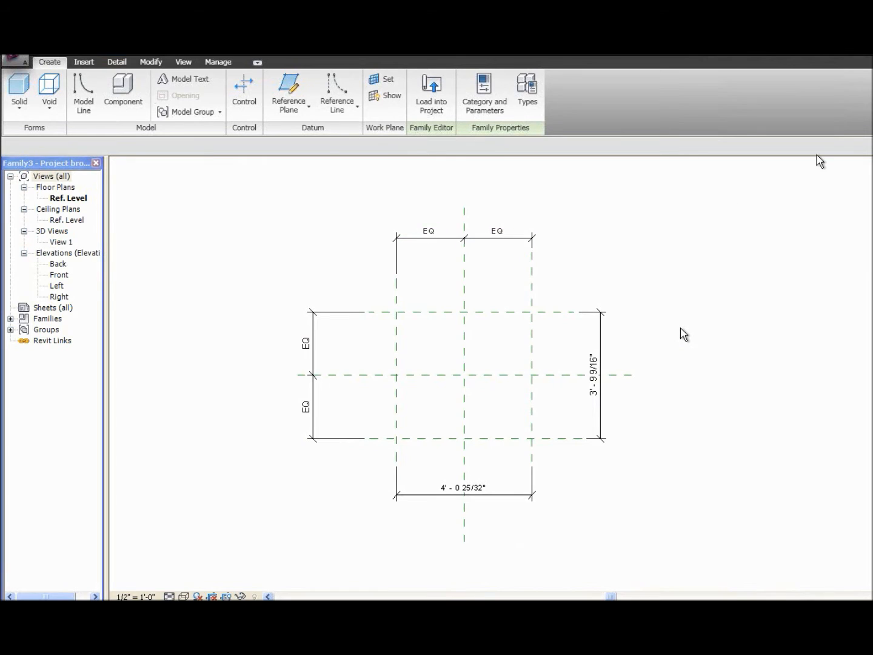
pyautogui.moveTo(680, 328); pyautogui.dragTo(683, 336, button='middle')
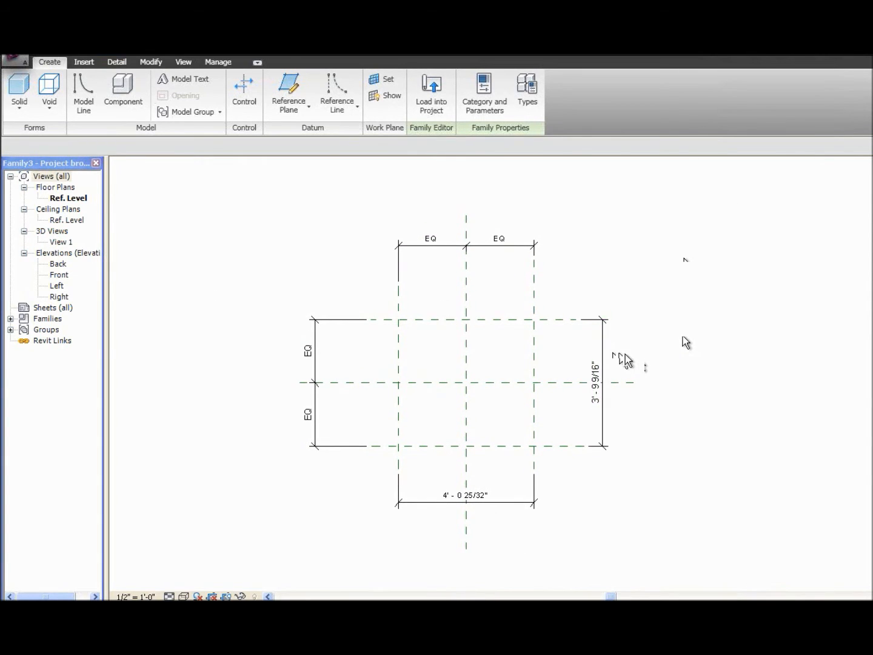
pyautogui.click(602, 353)
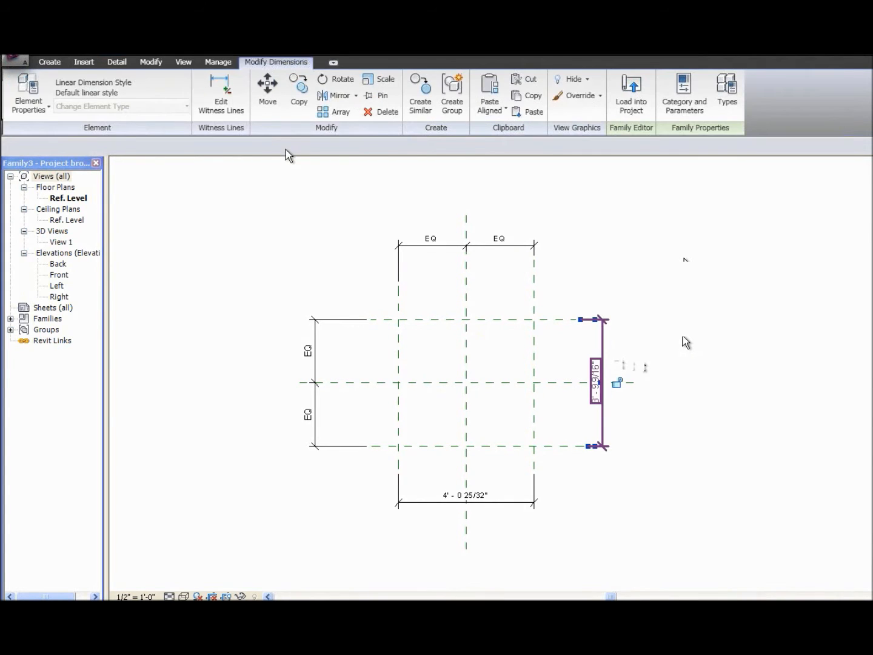
pyautogui.click(324, 147)
pyautogui.click(329, 171)
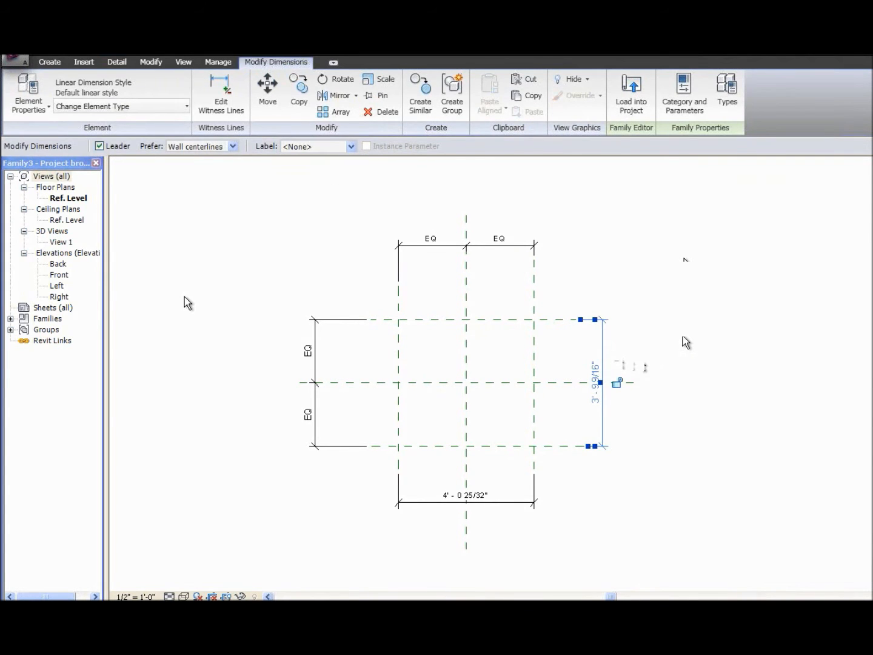
pyautogui.write('Wdith')
pyautogui.press('Tab')
pyautogui.press('d')
pyautogui.press('Tab')
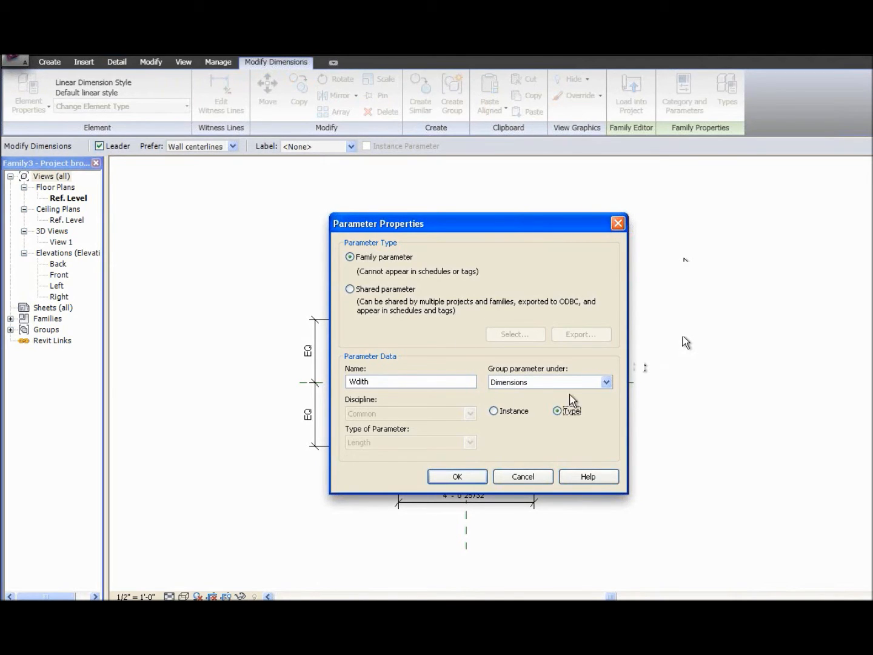
pyautogui.click(455, 479)
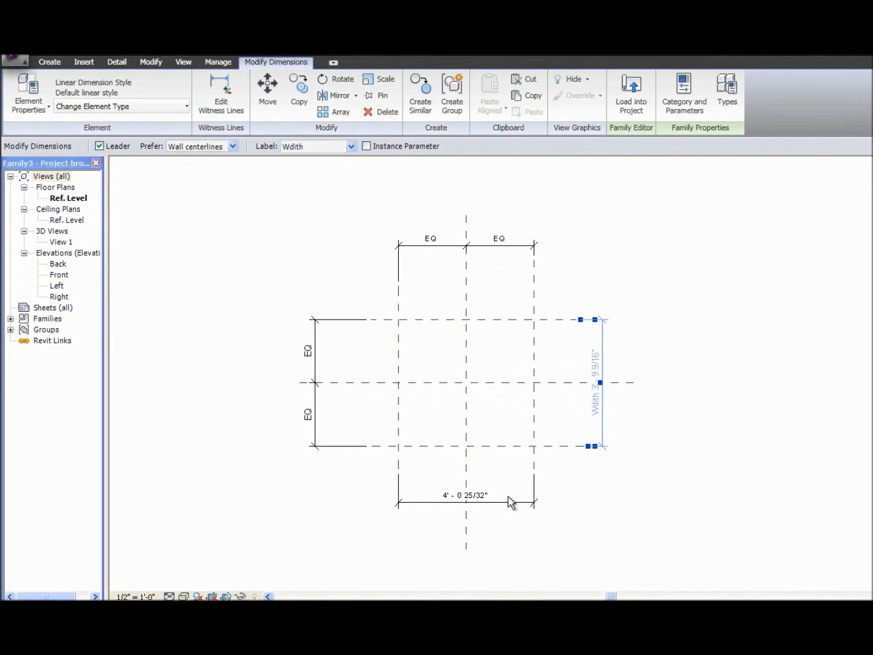
# - Label the overall dimension between the outer vertical planes with a new family type parameter named Length, grouped under Dimensions
pyautogui.click(509, 501)
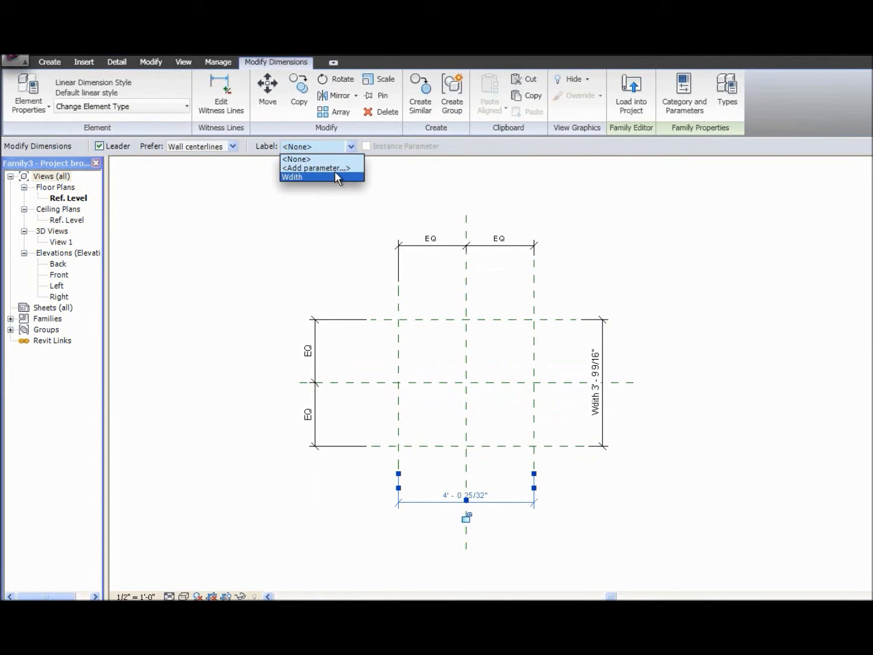
pyautogui.click(335, 169)
pyautogui.write('Length')
pyautogui.press('Tab')
pyautogui.press('d')
pyautogui.press('Tab')
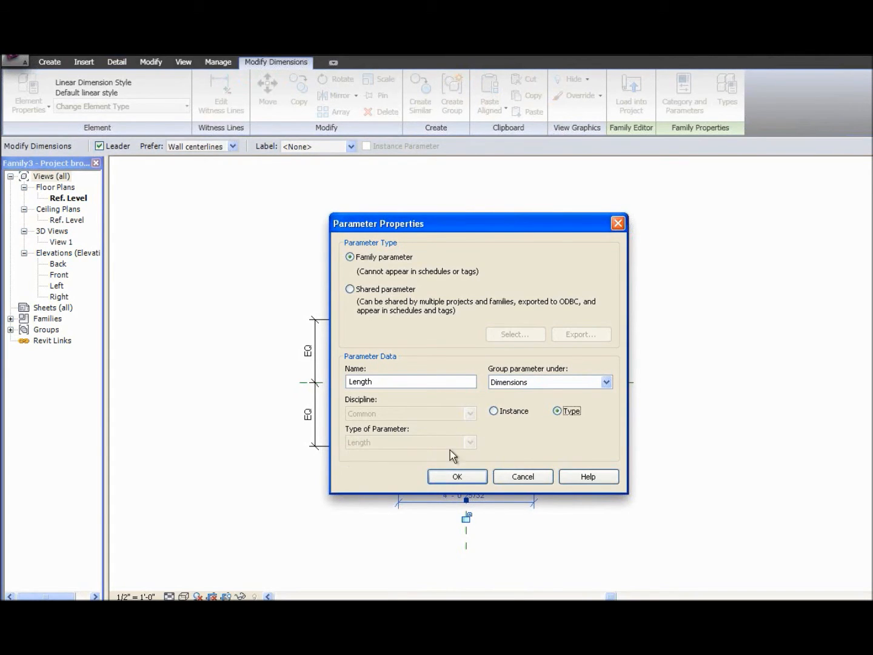
pyautogui.click(456, 476)
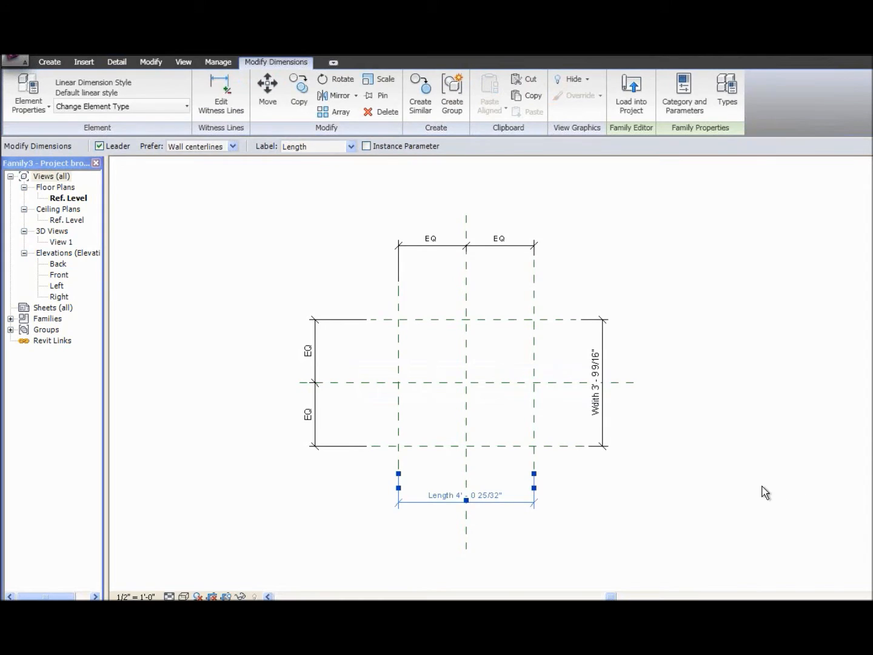
# - Flex the family types by setting Wdith to 5' 0" and Length to 10' 0", and apply the values
pyautogui.moveTo(403, 450); pyautogui.dragTo(379, 439, button='middle')
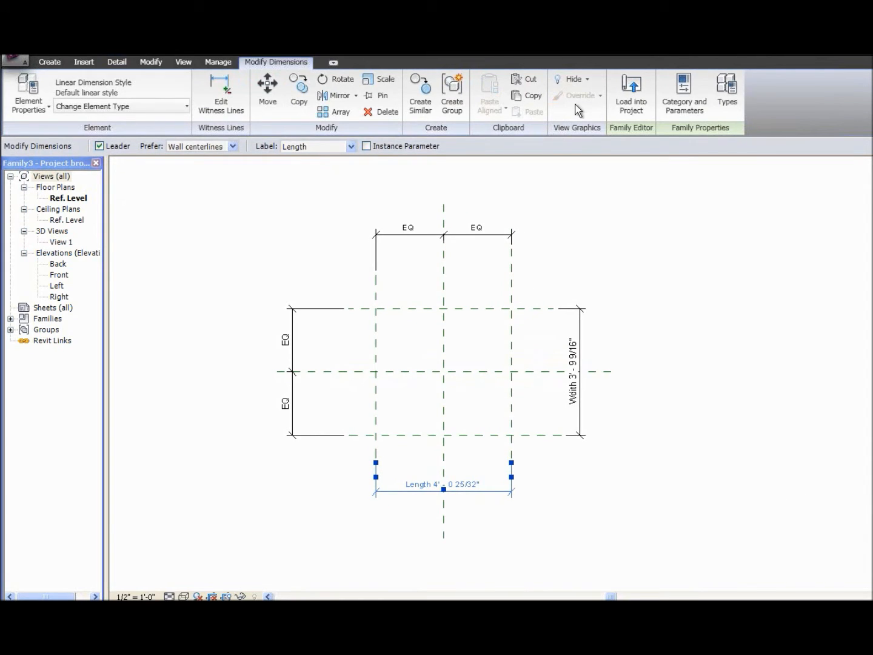
pyautogui.click(728, 88)
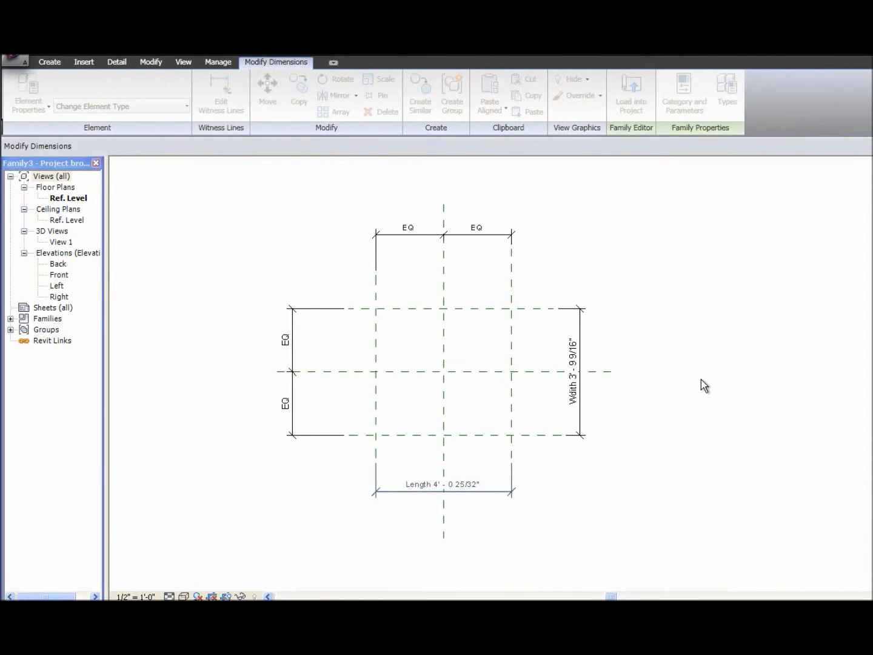
pyautogui.moveTo(249, 215); pyautogui.dragTo(770, 248)
pyautogui.click(728, 320)
pyautogui.click(731, 329)
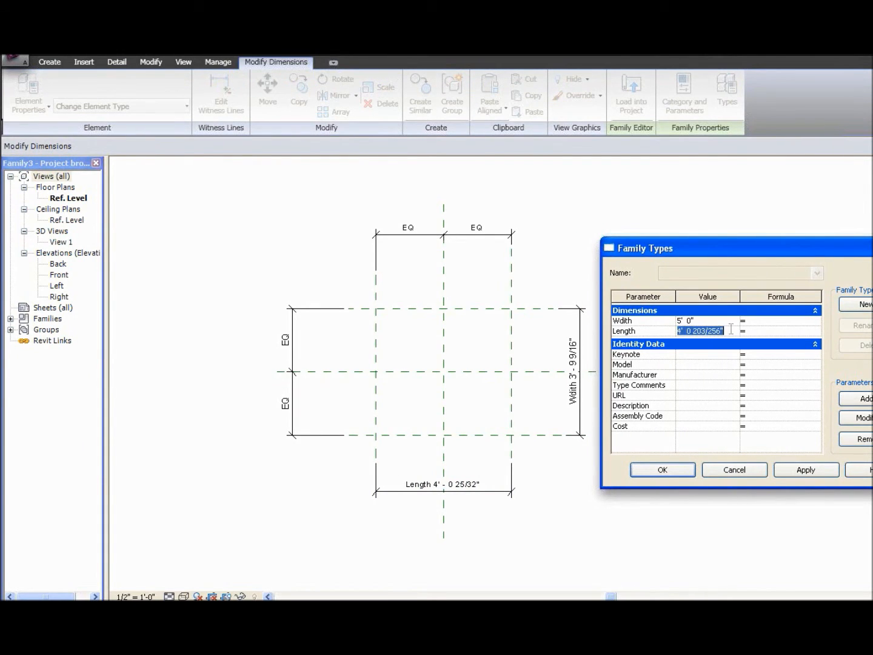
pyautogui.write('10')
pyautogui.press('Tab')
pyautogui.click(808, 473)
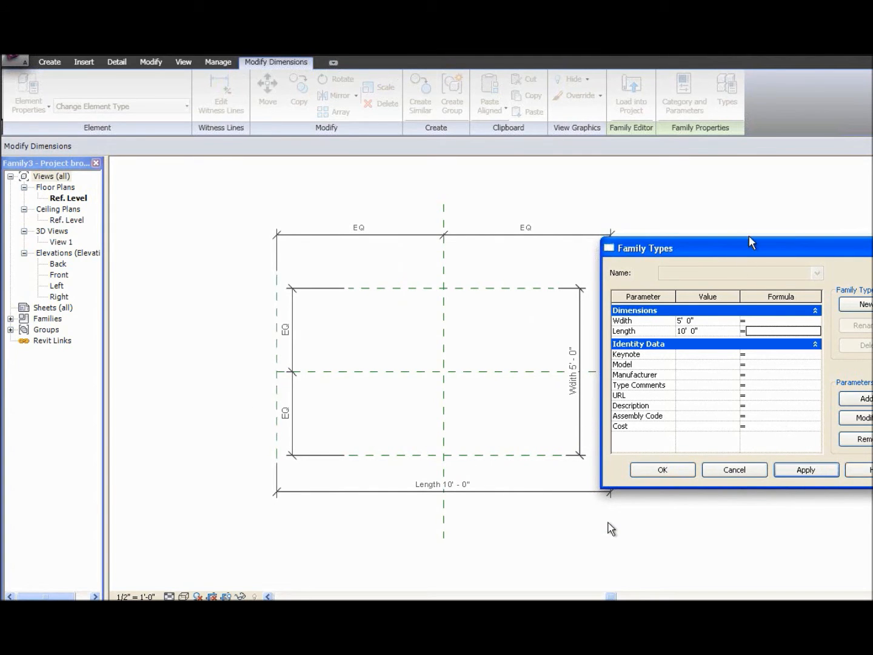
pyautogui.moveTo(761, 238); pyautogui.dragTo(780, 223)
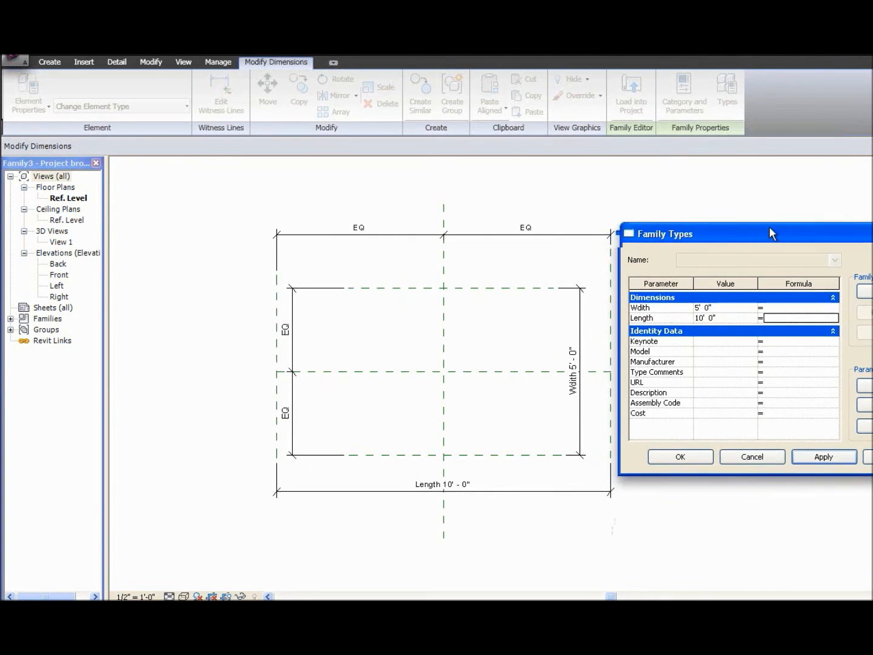
pyautogui.click(674, 456)
pyautogui.click(421, 411)
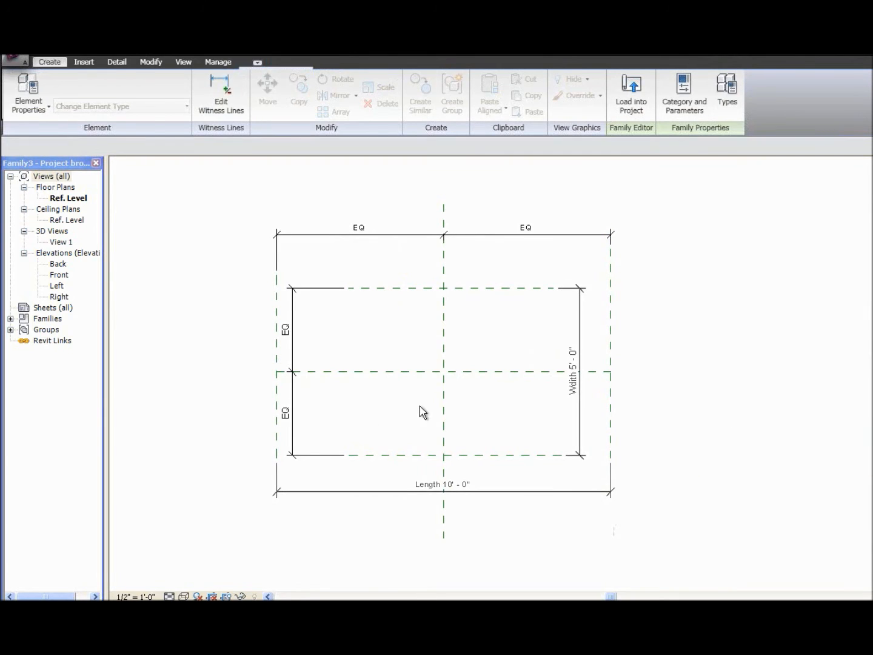
# - Select the equalised dimension across the vertical planes and unpin the Center Left/Right reference plane
pyautogui.click(419, 238)
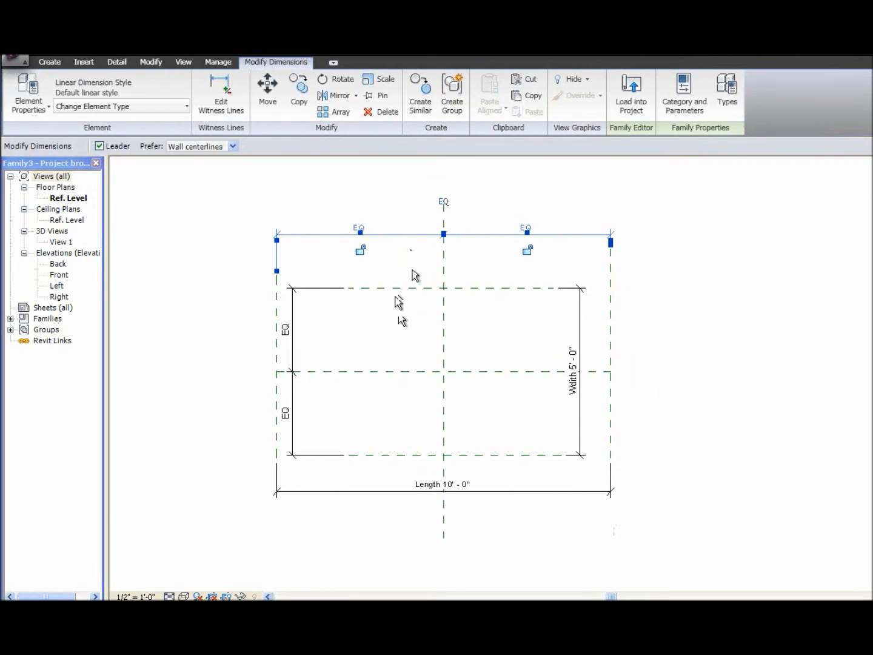
pyautogui.click(445, 336)
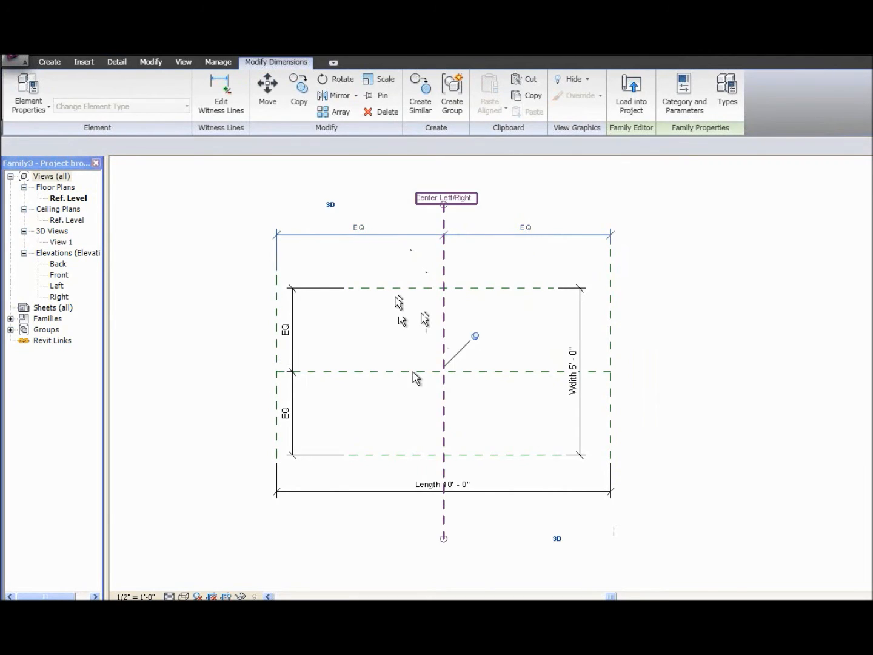
pyautogui.click(473, 336)
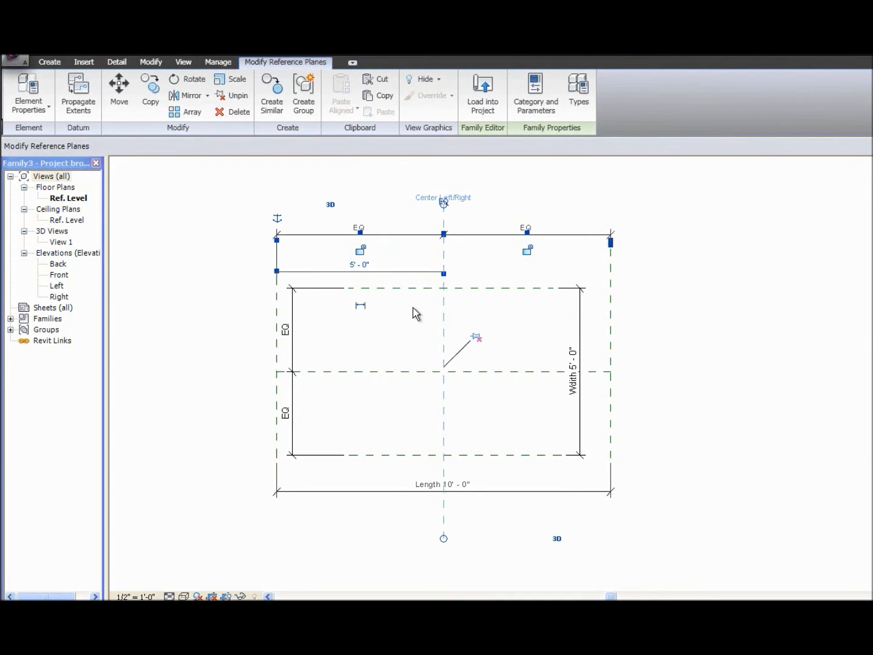
pyautogui.click(398, 321)
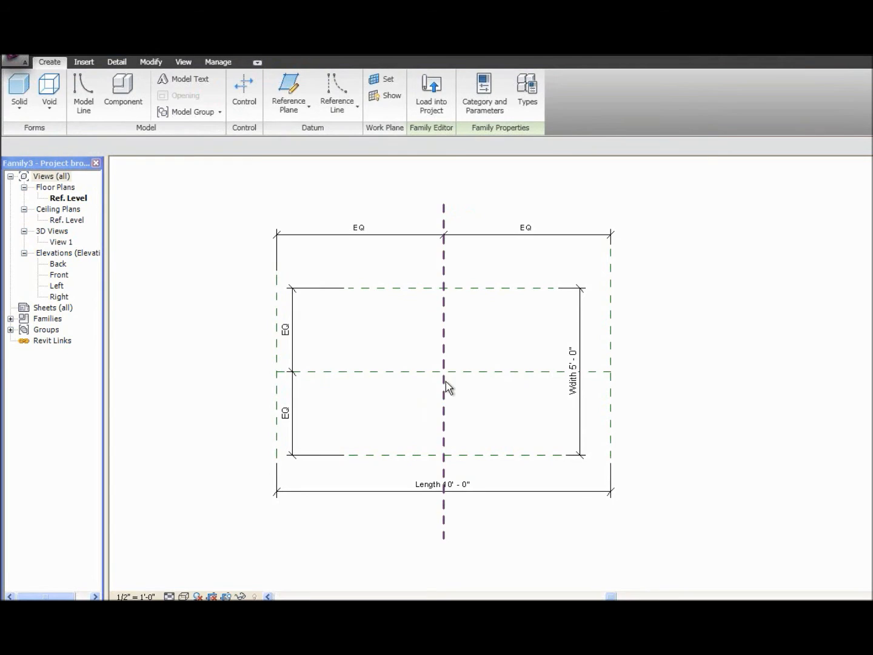
# - Set the Length parameter to 5' 0" in the family types and apply it
pyautogui.click(525, 108)
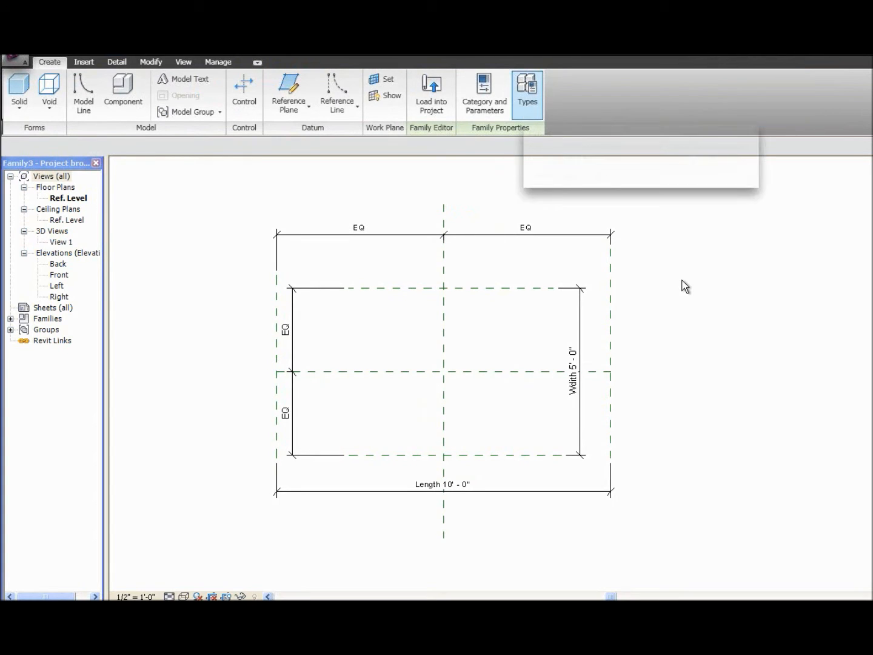
pyautogui.click(730, 317)
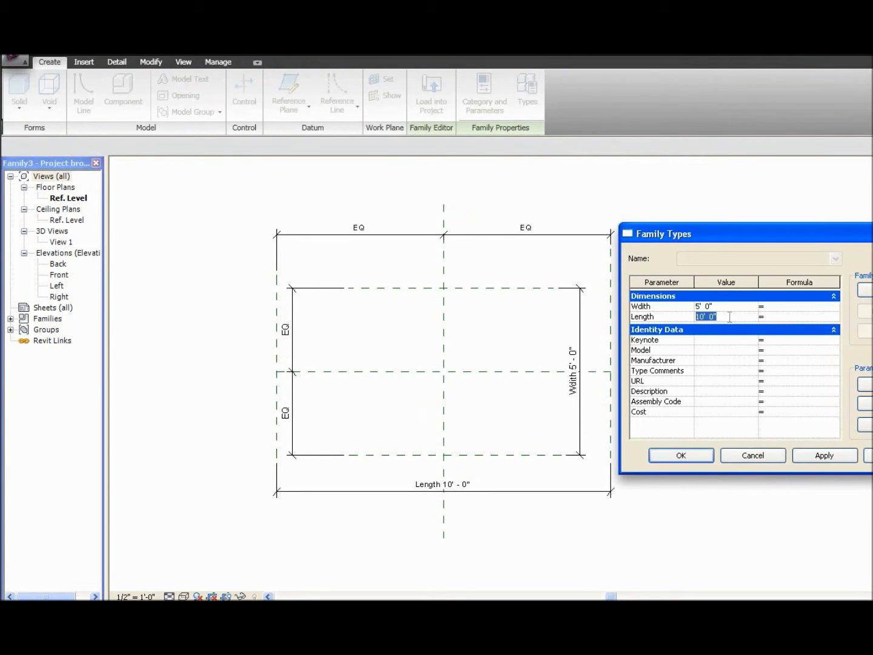
pyautogui.write('5')
pyautogui.press('Tab')
pyautogui.click(812, 457)
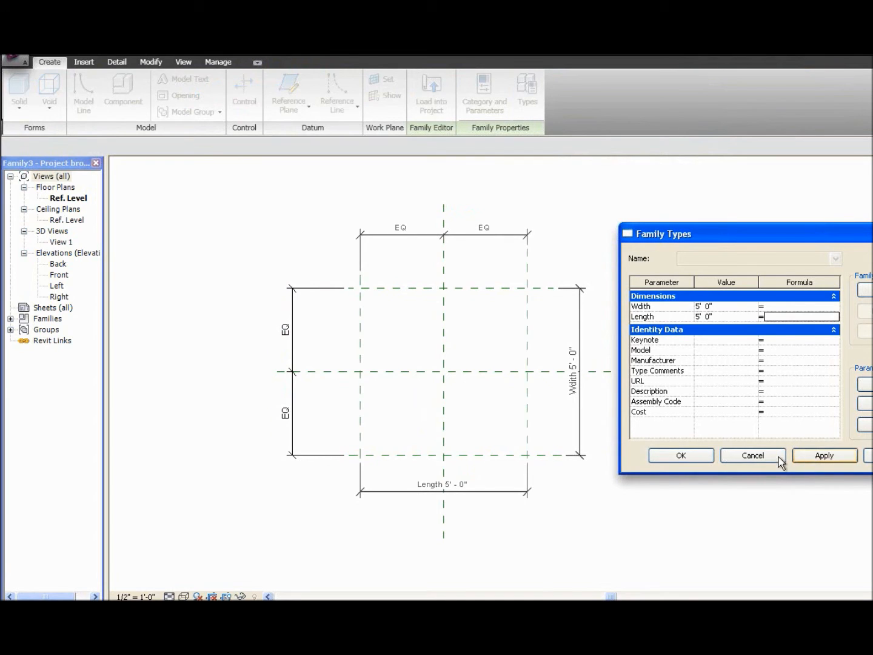
pyautogui.click(676, 451)
# - Draw three separate vertical reference planes in the empty area to the right of the existing plane layout
pyautogui.moveTo(665, 402); pyautogui.dragTo(429, 417, button='middle')
pyautogui.press('r')
pyautogui.press('p')
pyautogui.click(424, 270)
pyautogui.click(424, 471)
pyautogui.click(494, 249)
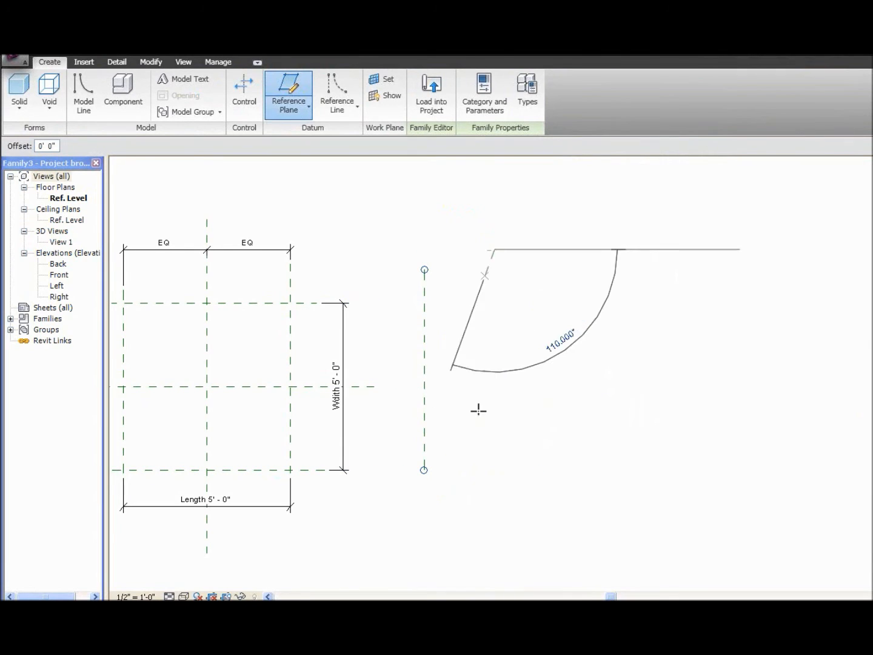
pyautogui.click(493, 479)
pyautogui.click(527, 290)
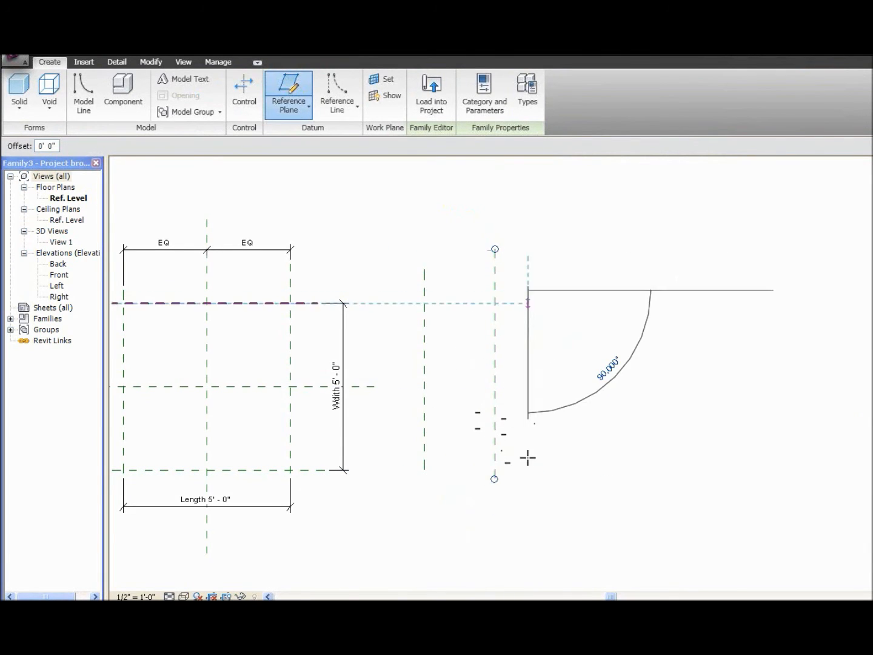
pyautogui.click(528, 470)
pyautogui.press('Escape')
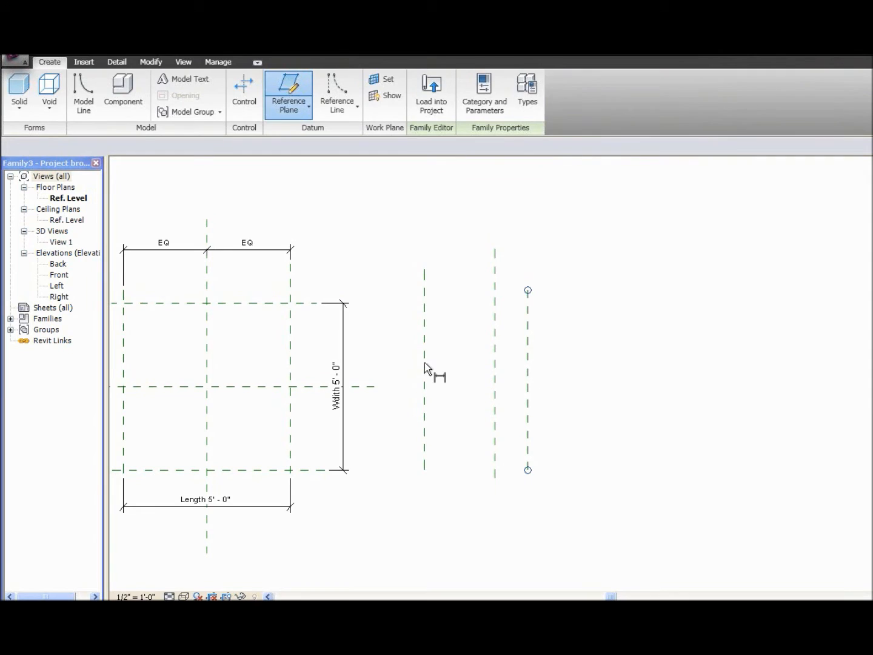
# - Add an aligned dimension across the three new vertical planes, place it above them, and make its segments equal
pyautogui.press('d')
pyautogui.press('i')
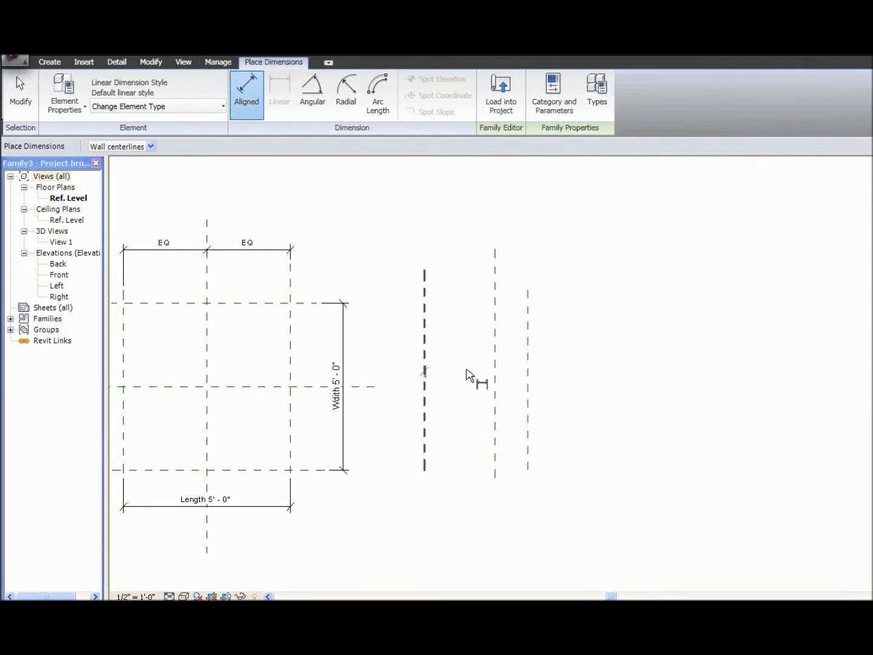
pyautogui.click(495, 372)
pyautogui.click(528, 371)
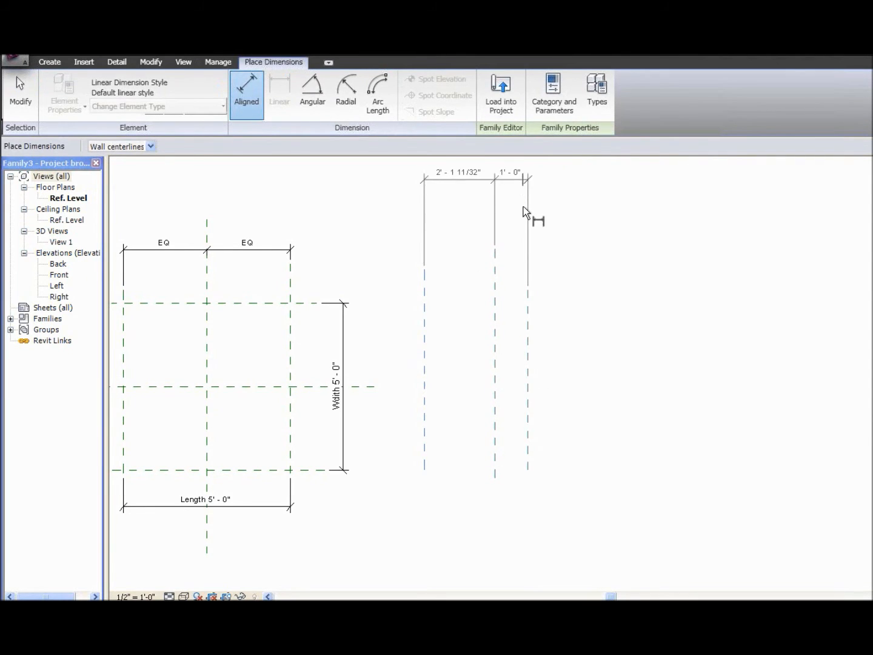
pyautogui.click(512, 205)
pyautogui.click(476, 174)
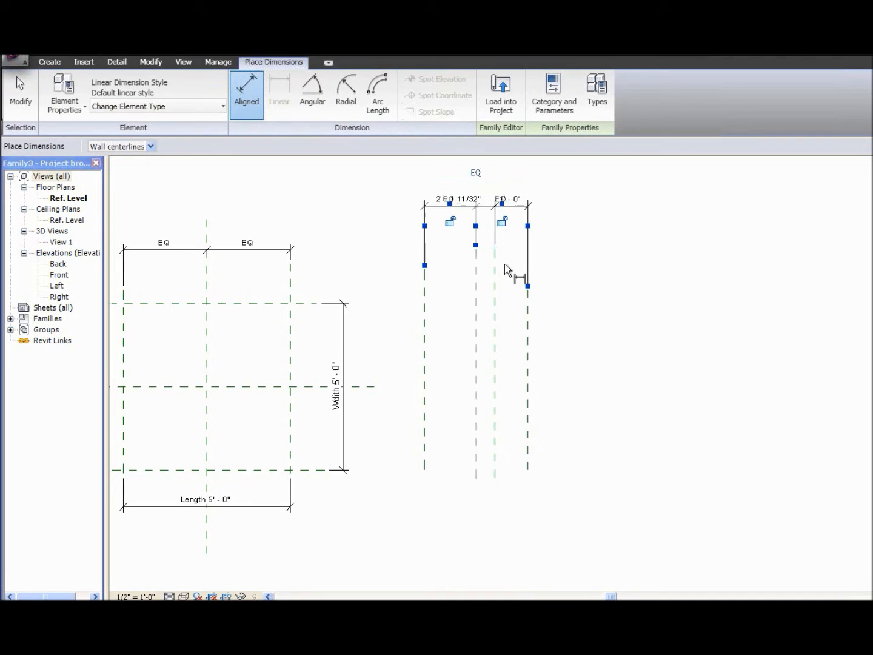
# - Add an overall aligned dimension between the outer two of the new vertical planes, placed below them
pyautogui.click(441, 395)
pyautogui.click(526, 407)
pyautogui.click(510, 523)
pyautogui.press('Escape')
pyautogui.press('Escape')
# - Label the new planes' overall dimension with the existing Wdith parameter and switch the label to Length
pyautogui.click(505, 525)
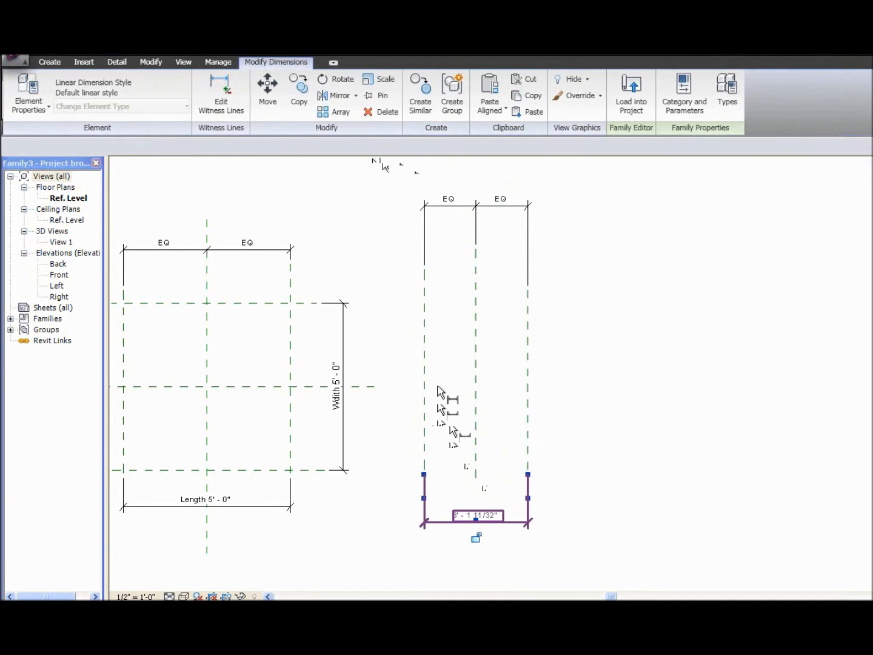
pyautogui.click(350, 145)
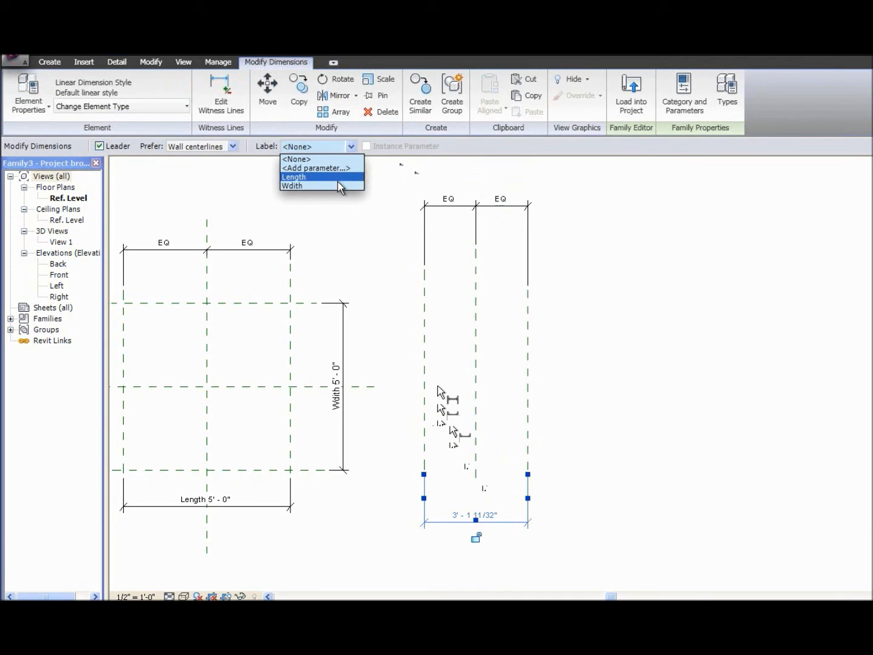
pyautogui.click(338, 186)
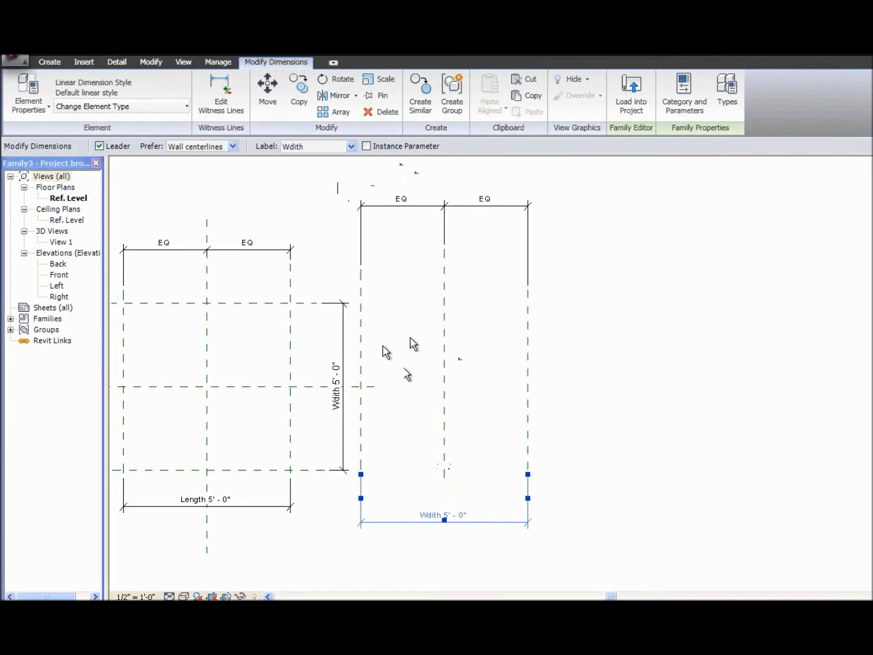
pyautogui.click(351, 146)
pyautogui.click(346, 181)
pyautogui.moveTo(505, 341); pyautogui.dragTo(604, 340, button='middle')
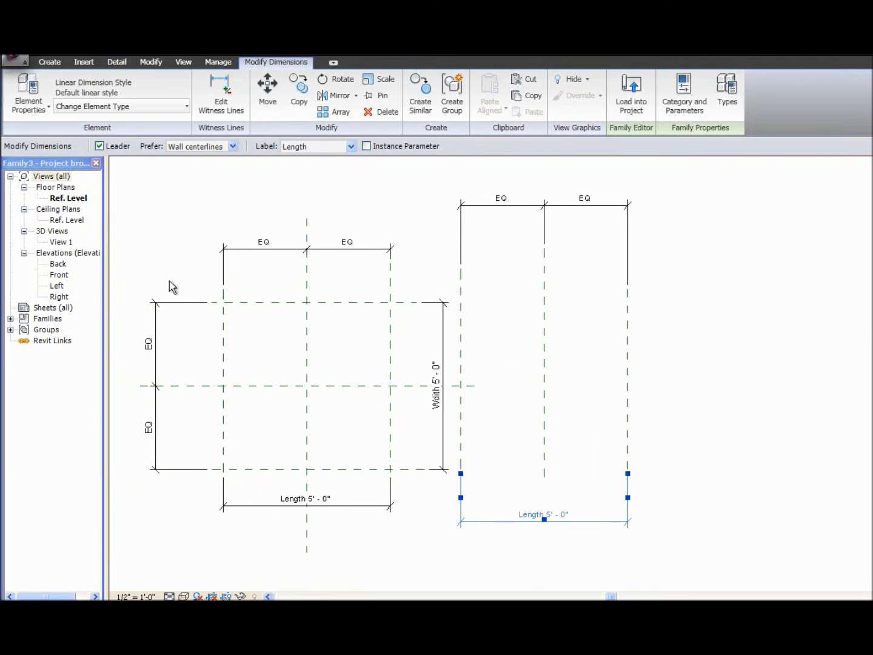
# - Set the Length parameter to 10' 0" in the family types and apply it to both plane layouts
pyautogui.click(691, 94)
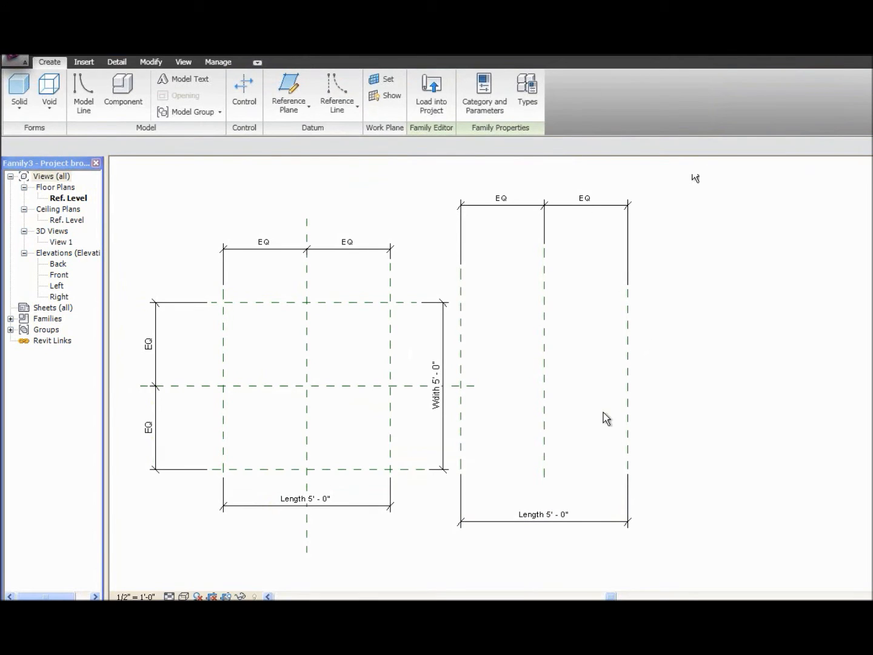
pyautogui.click(603, 521)
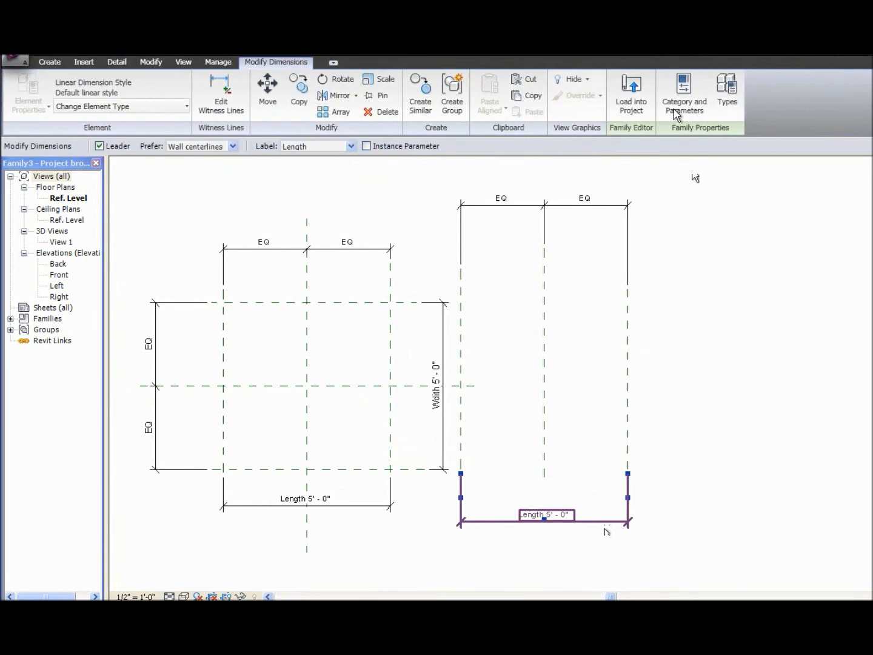
pyautogui.click(727, 95)
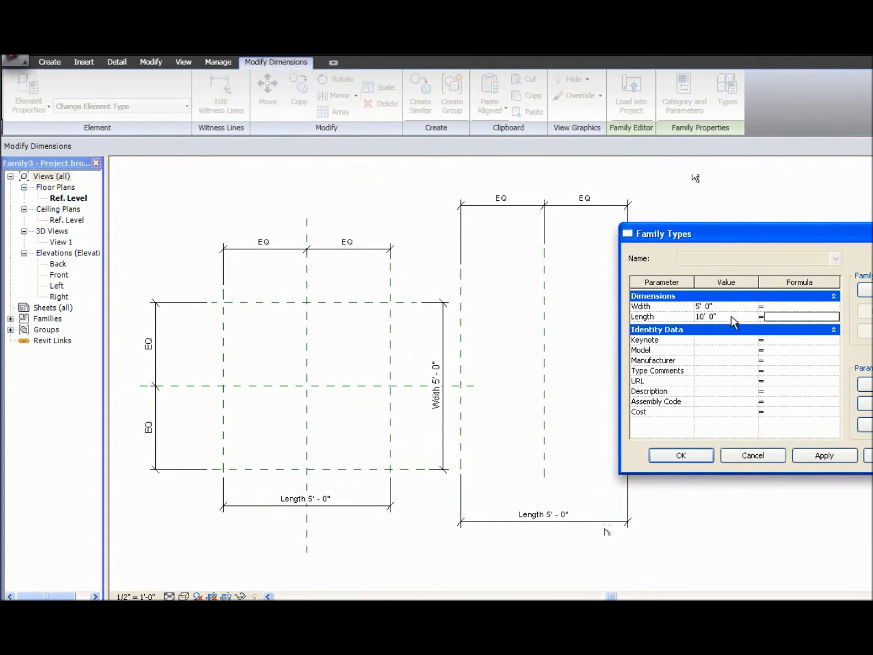
pyautogui.click(813, 459)
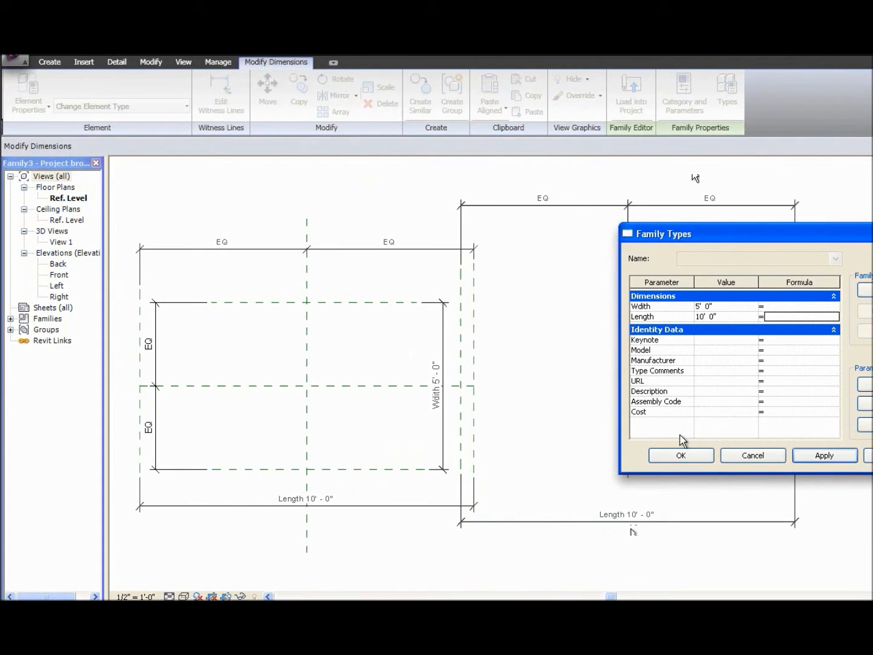
pyautogui.click(684, 456)
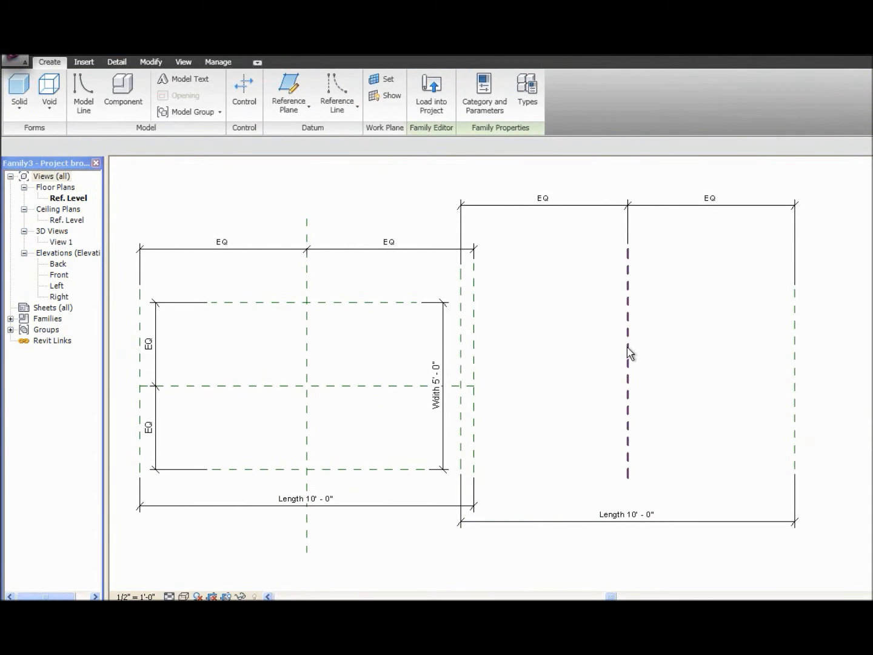
# - Select the middle plane of the new layout and move its equality constraint anchor to the rightmost plane
pyautogui.moveTo(655, 332); pyautogui.dragTo(680, 335, button='middle')
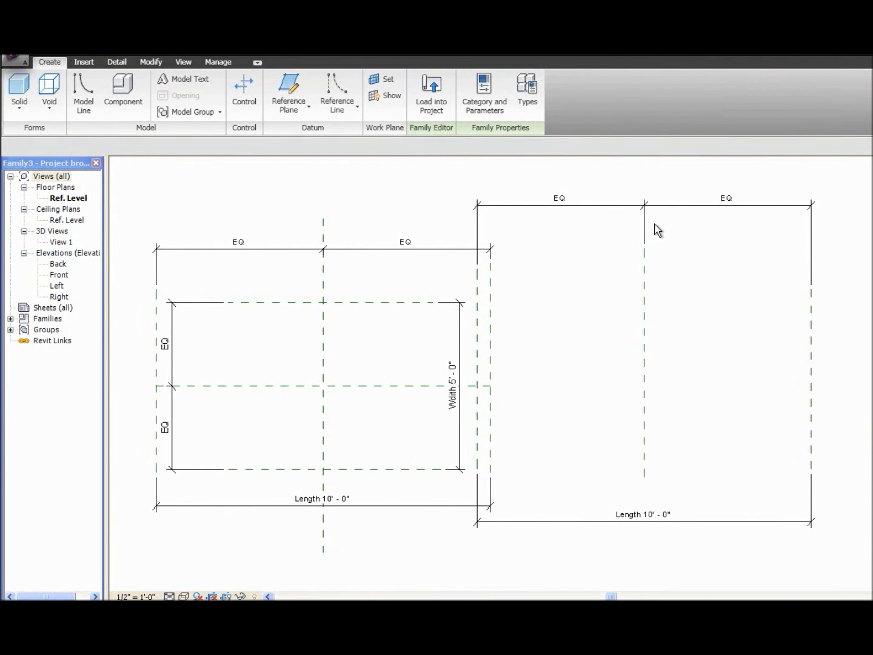
pyautogui.click(654, 231)
pyautogui.click(645, 324)
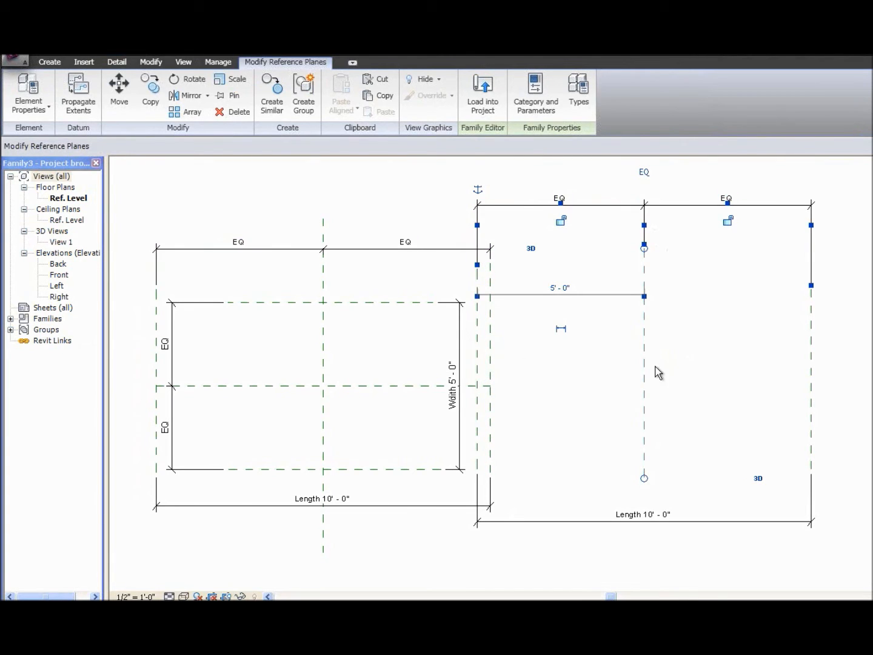
pyautogui.click(478, 193)
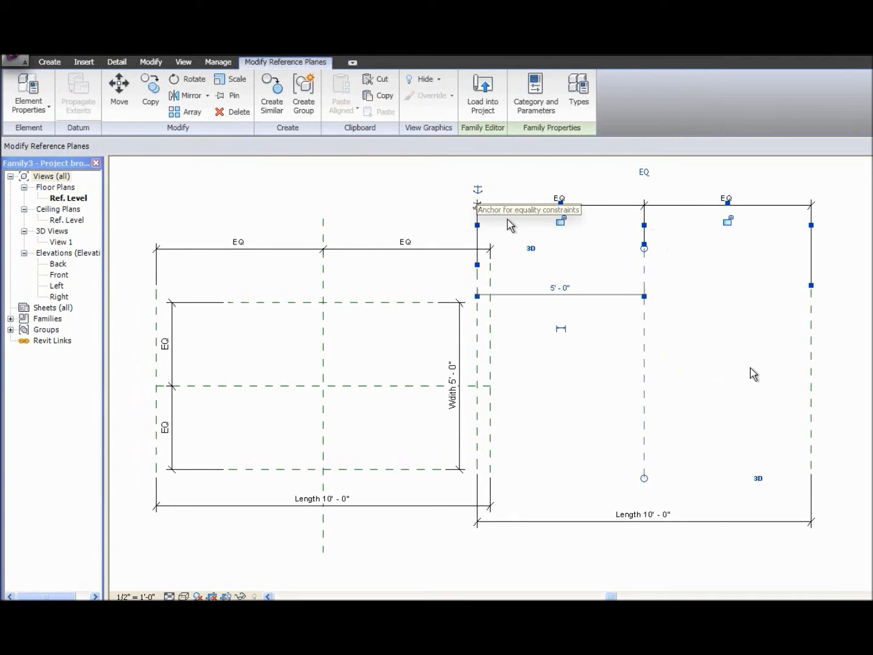
pyautogui.click(811, 340)
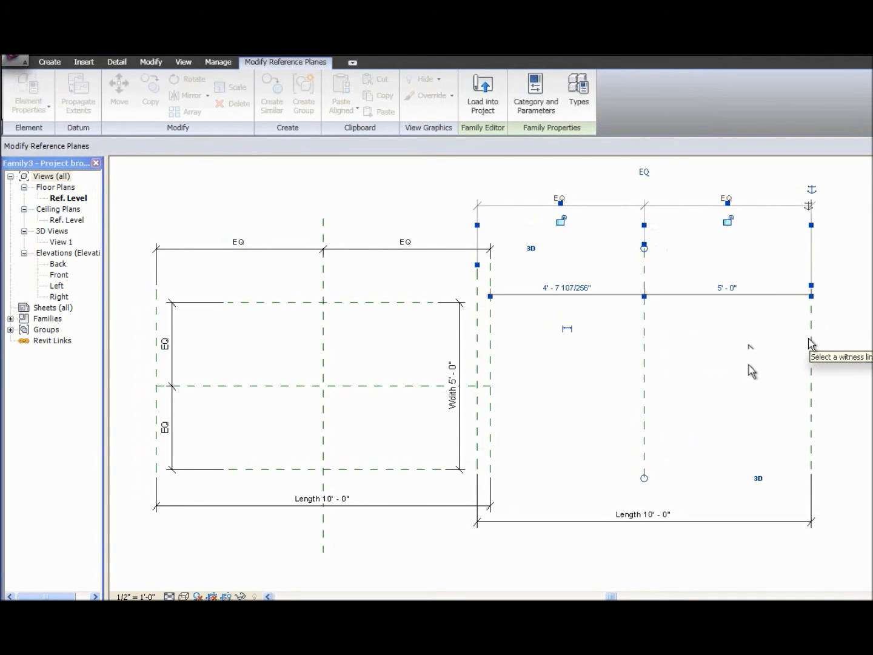
# - Move the right-hand layout's equality constraint anchor to its leftmost plane and clear the selection
pyautogui.click(645, 366)
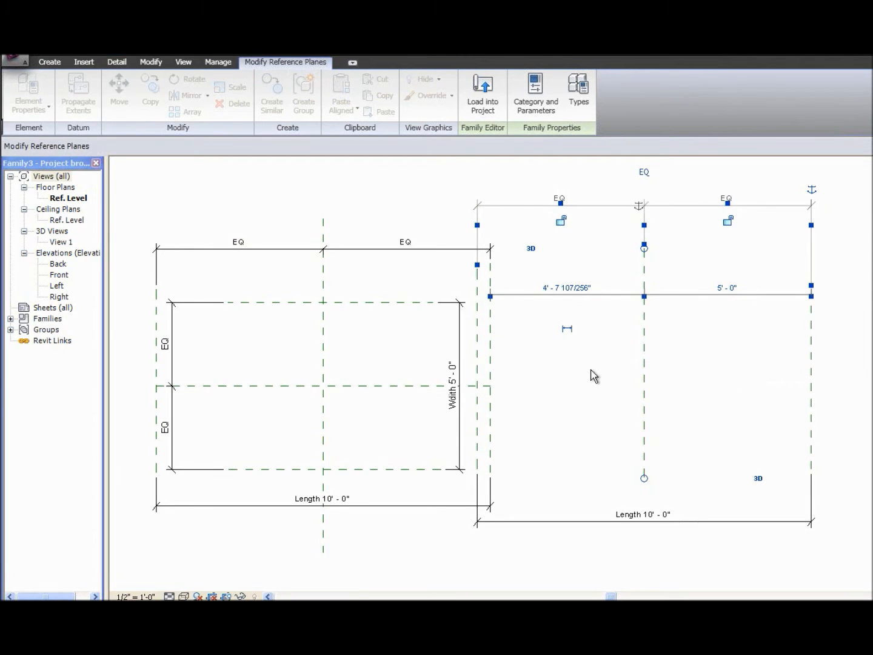
pyautogui.click(478, 373)
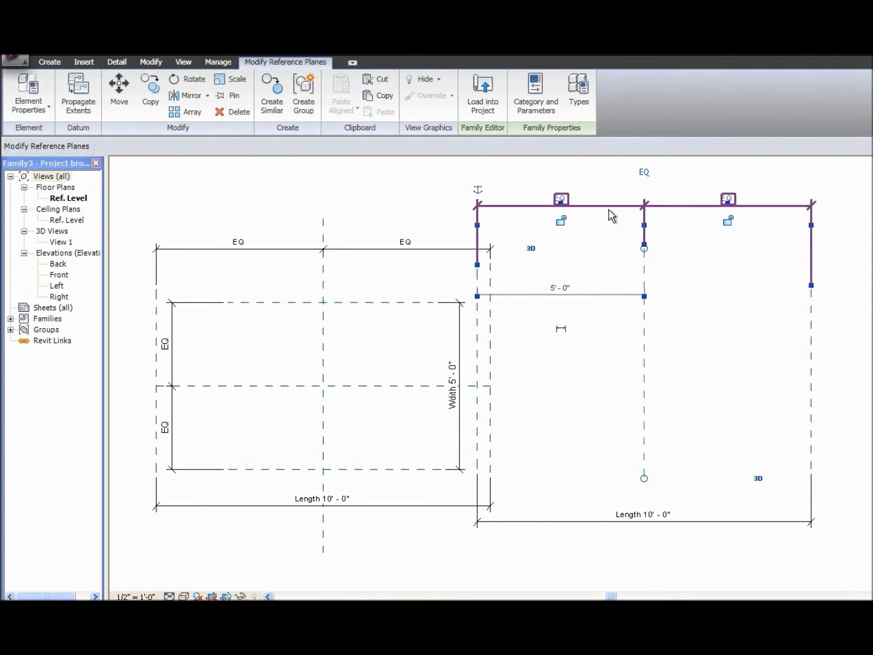
pyautogui.press('Escape')
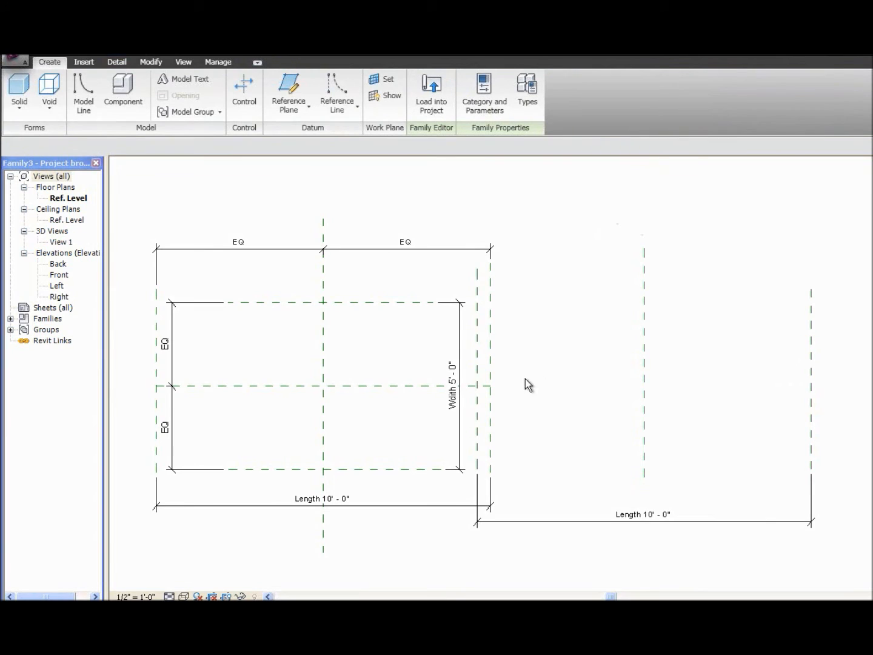
# - Delete the three vertical reference planes of the right-hand layout together with their dimensions
pyautogui.click(485, 375)
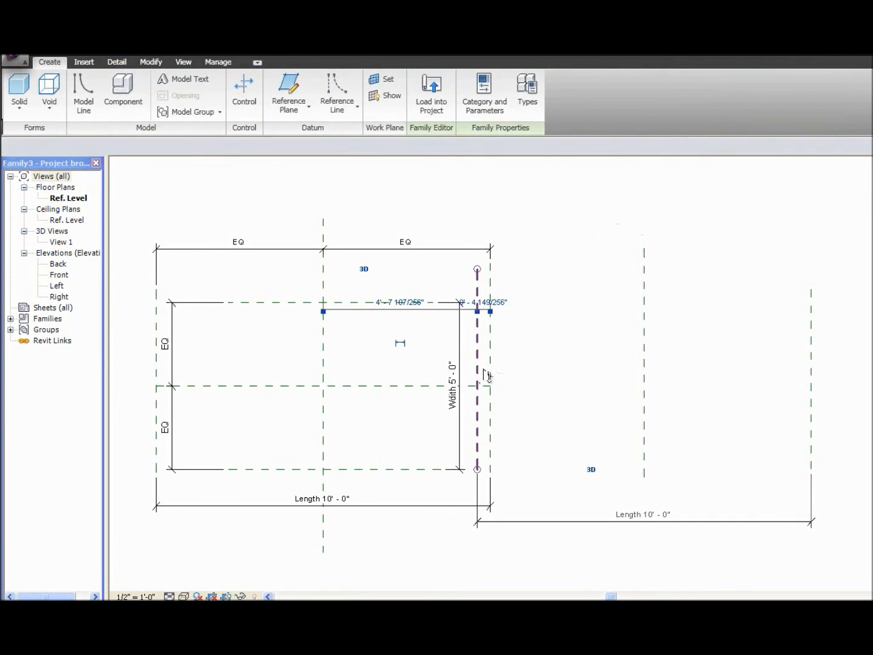
pyautogui.press('Delete')
pyautogui.moveTo(722, 393); pyautogui.dragTo(585, 391)
pyautogui.press('Delete')
# - Pin the Center Left/Right reference plane of the table layout
pyautogui.click(325, 354)
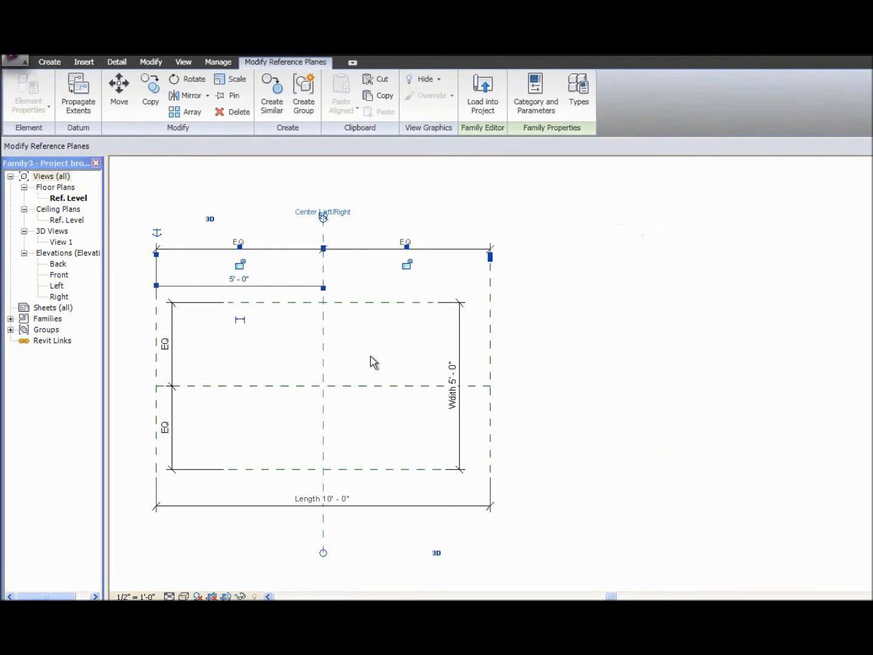
pyautogui.click(231, 95)
pyautogui.moveTo(291, 386); pyautogui.dragTo(513, 355, button='middle')
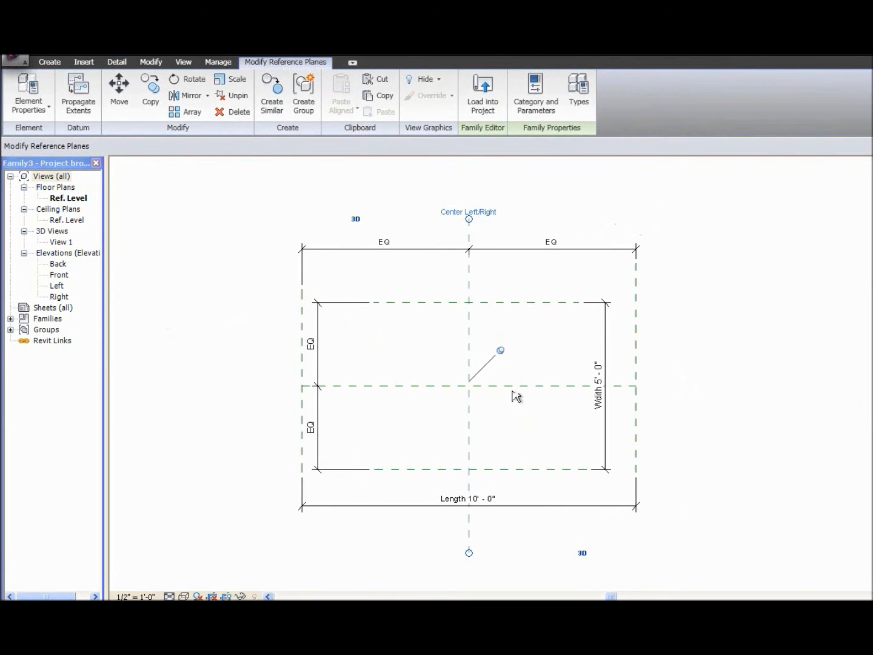
pyautogui.moveTo(516, 395); pyautogui.dragTo(356, 394, button='middle')
pyautogui.press('Escape')
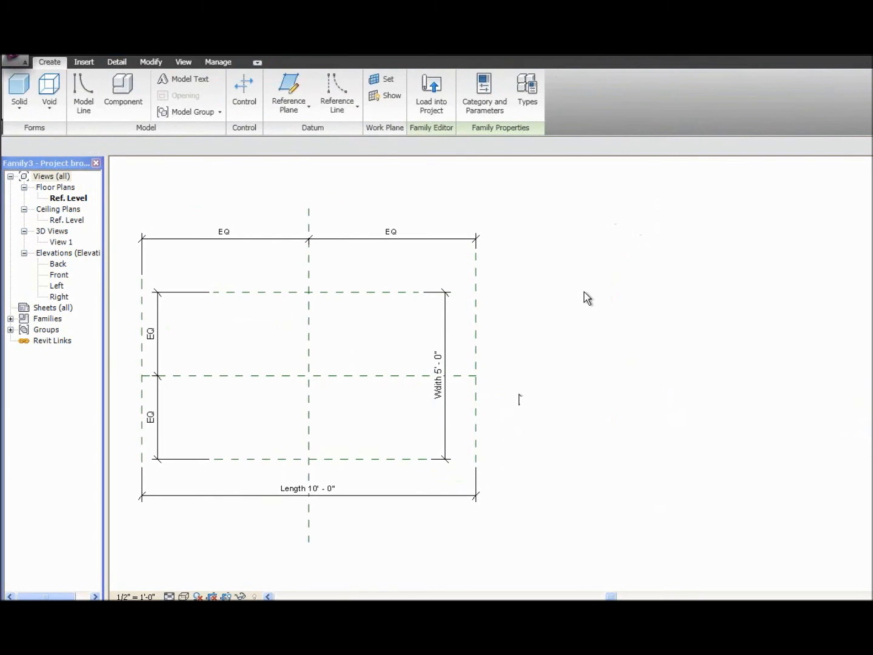
# - Draw three vertical reference planes beside the table layout and pin the middle one in place
pyautogui.press('r')
pyautogui.press('p')
pyautogui.click(585, 292)
pyautogui.click(584, 462)
pyautogui.click(648, 292)
pyautogui.click(648, 470)
pyautogui.click(701, 278)
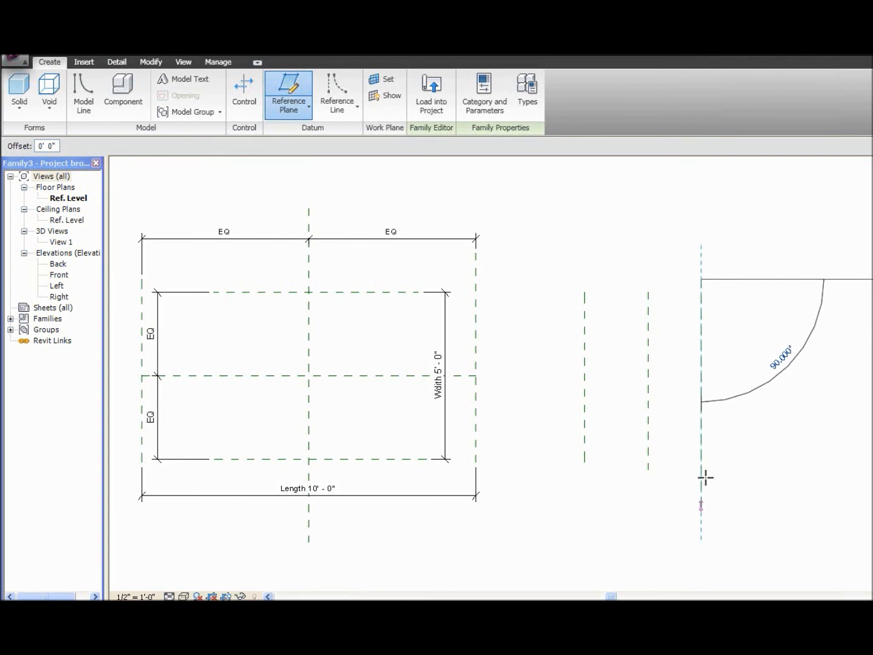
pyautogui.click(701, 470)
pyautogui.press('Escape')
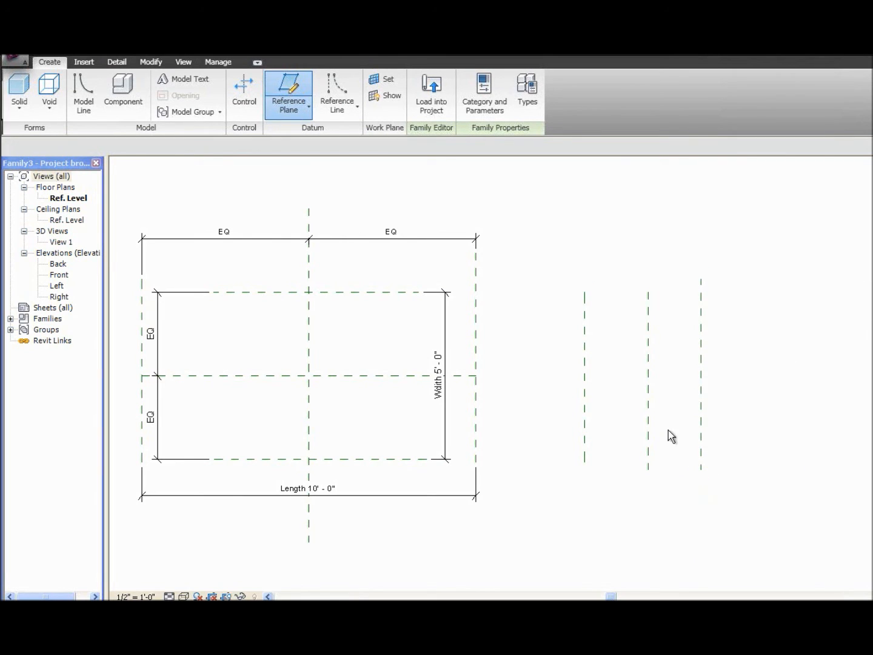
pyautogui.click(648, 423)
pyautogui.click(237, 99)
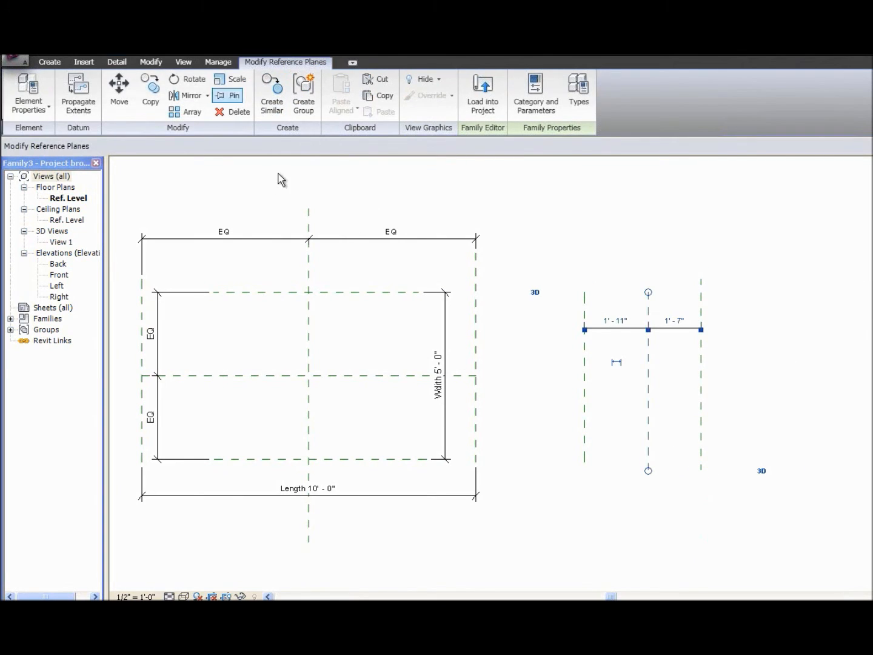
# - Add an aligned dimension string across the three new planes, placed above them, and make its segments equal
pyautogui.click(586, 383)
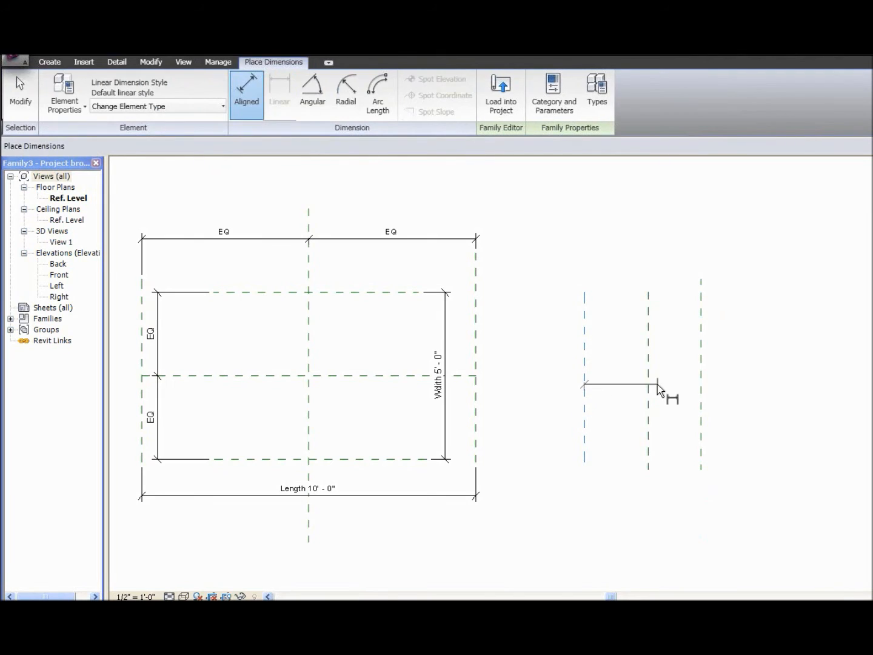
pyautogui.click(648, 383)
pyautogui.click(691, 314)
pyautogui.click(669, 238)
pyautogui.click(648, 206)
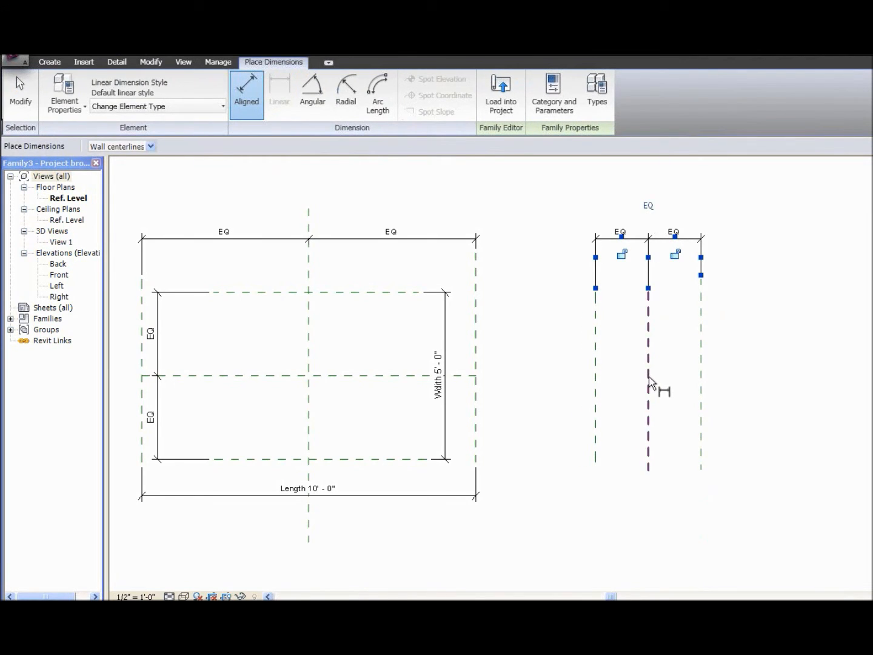
# - Add an overall aligned dimension between the outer two new planes, placed below them
pyautogui.click(595, 449)
pyautogui.click(702, 452)
pyautogui.click(697, 464)
pyautogui.click(681, 512)
pyautogui.press('Escape')
pyautogui.press('Escape')
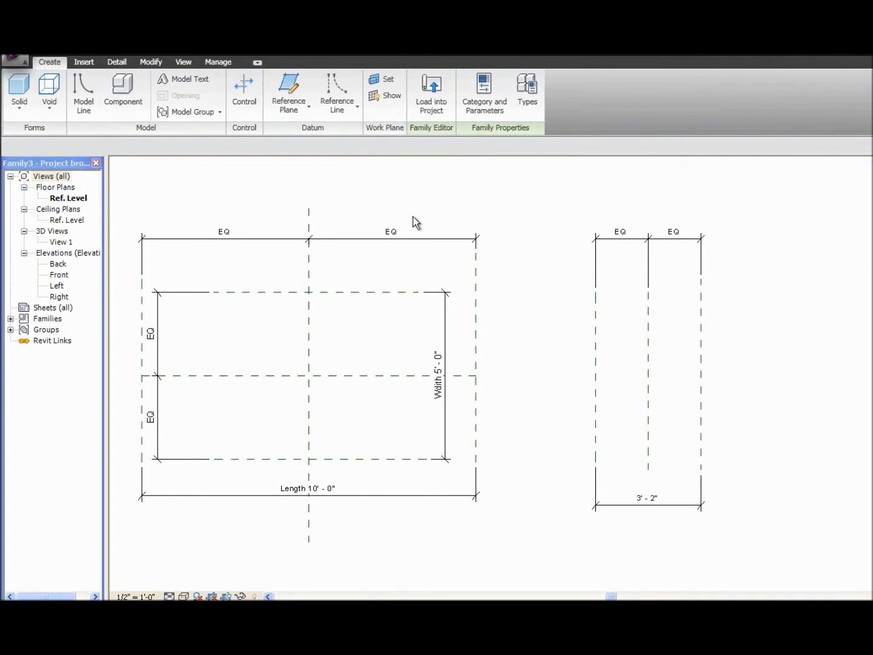
# - Try to label the new planes' overall dimension with the Length parameter
pyautogui.click(652, 503)
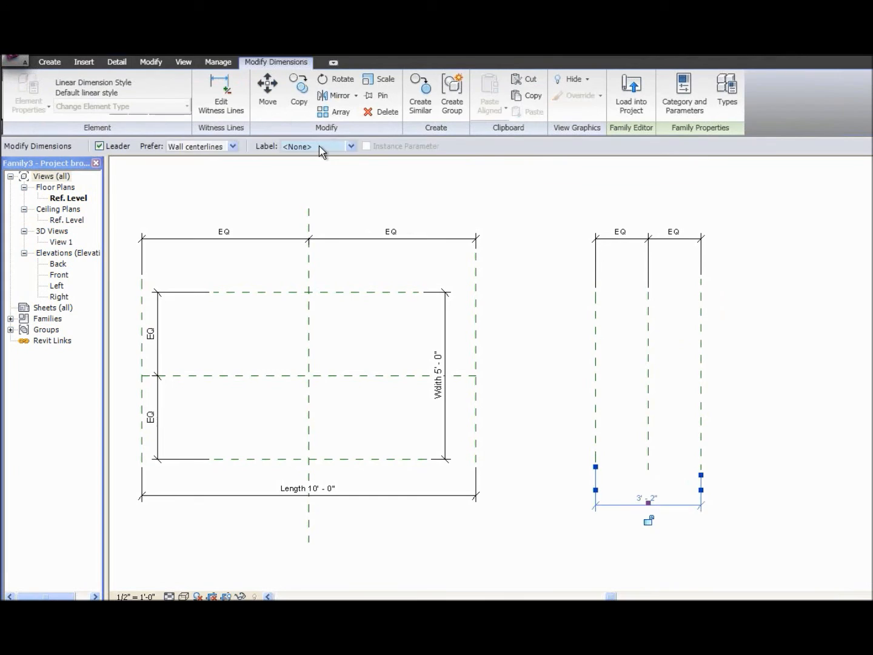
pyautogui.click(319, 147)
pyautogui.click(333, 177)
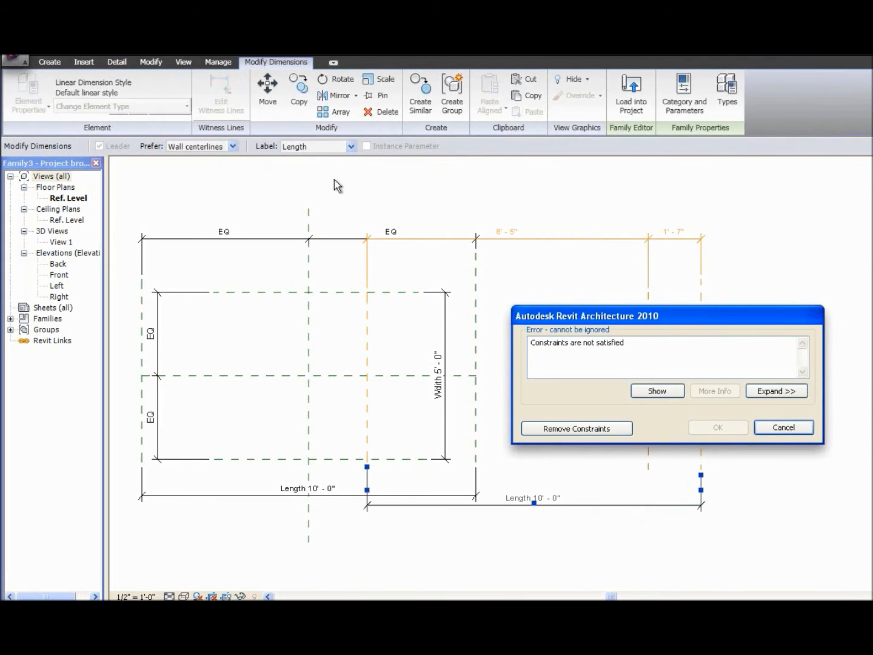
pyautogui.click(782, 428)
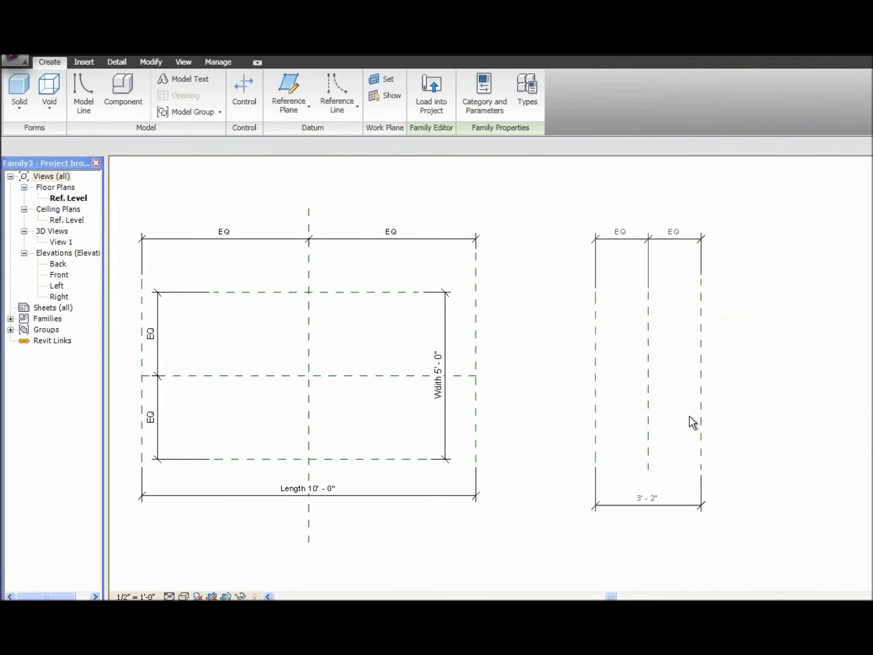
# - Delete the equality dimension and the overall dimension of the three new planes
pyautogui.click(673, 244)
pyautogui.click(670, 507)
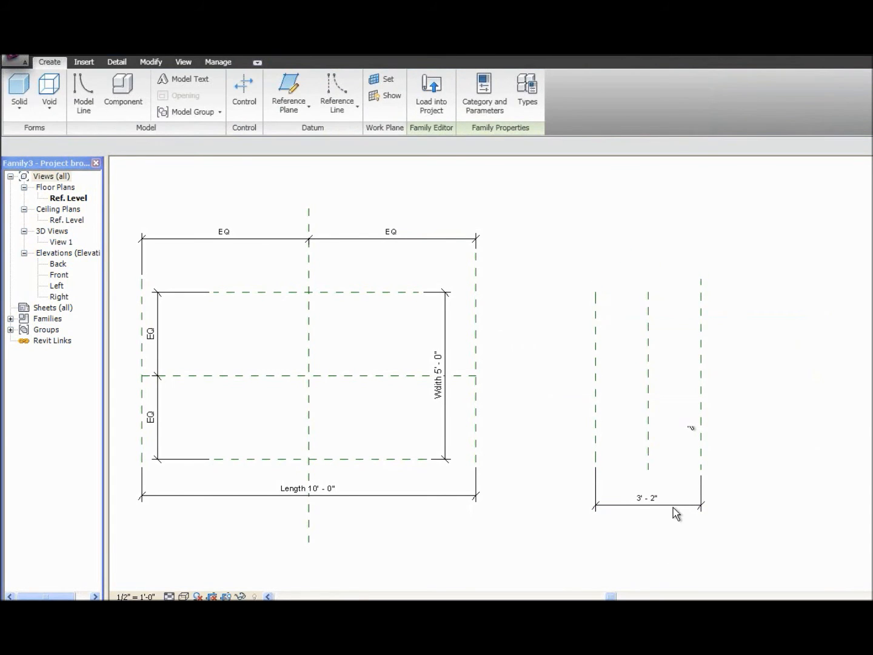
pyautogui.press('Delete')
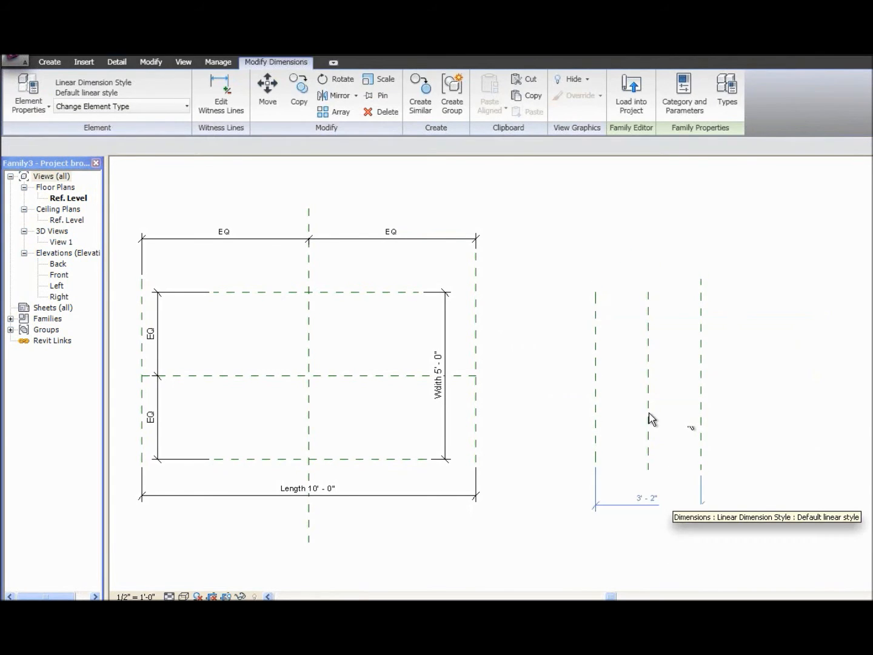
# - Dimension the three new planes again with an aligned string above them and set its segments equal
pyautogui.press('d')
pyautogui.press('i')
pyautogui.click(596, 343)
pyautogui.click(648, 344)
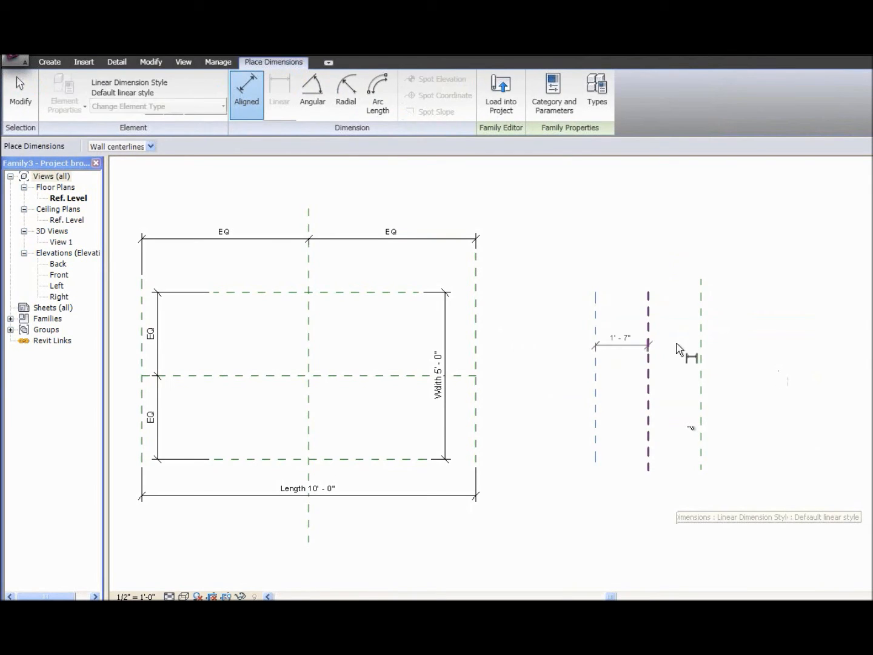
pyautogui.click(702, 346)
pyautogui.click(680, 259)
pyautogui.click(648, 224)
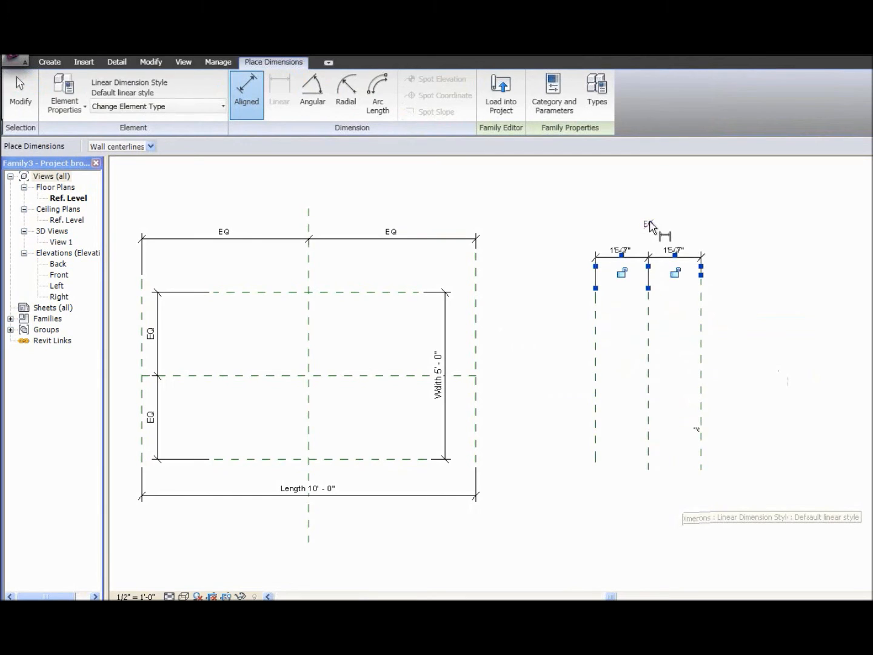
# - Place an overall aligned dimension between the outer two new planes again, below them
pyautogui.click(596, 423)
pyautogui.click(688, 470)
pyautogui.click(679, 489)
pyautogui.press('Escape')
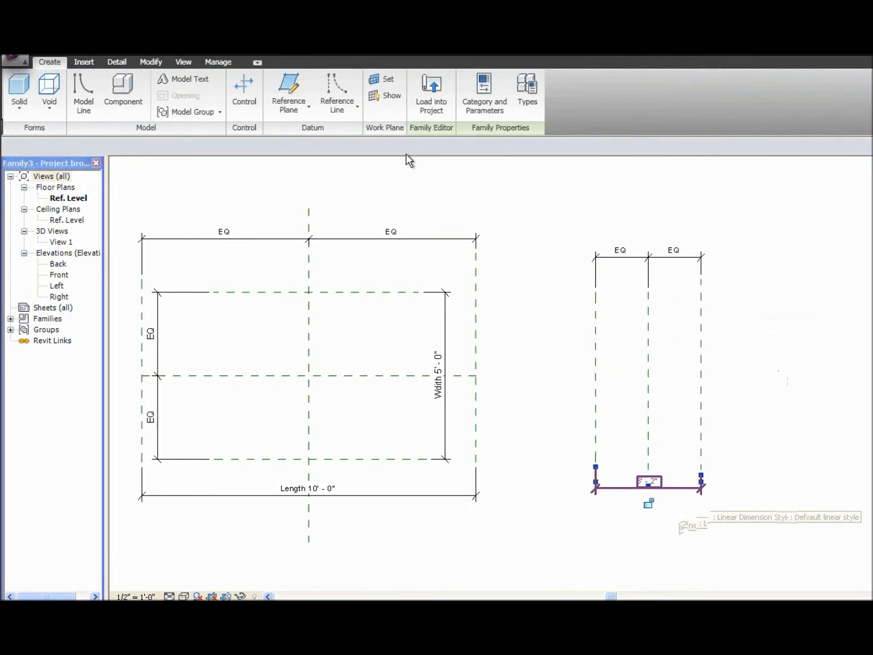
# - Try again to assign the Length parameter to the new planes' overall dimension
pyautogui.click(351, 146)
pyautogui.click(336, 176)
pyautogui.click(758, 428)
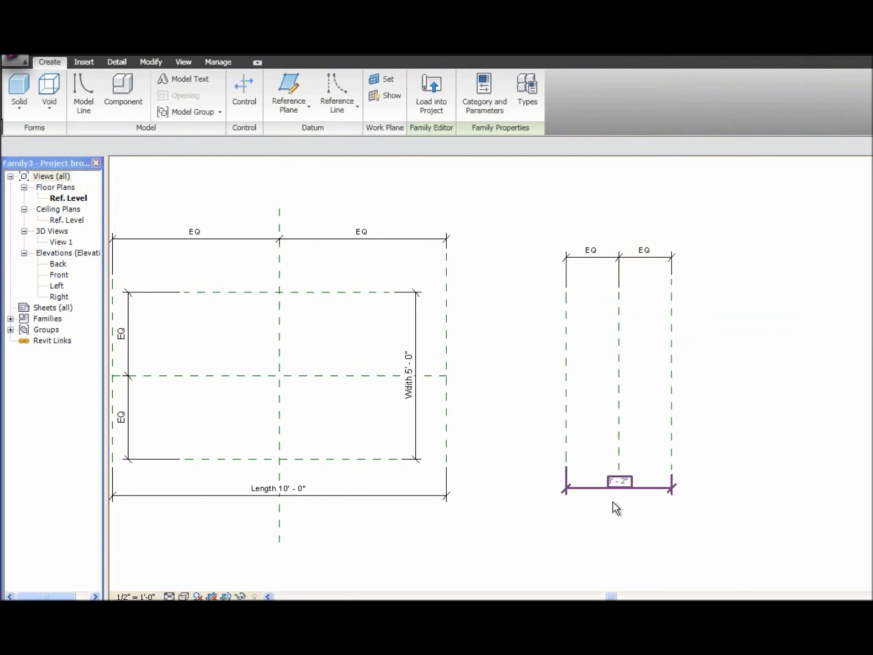
# - Delete the overall dimension and the equality dimension from the three right-hand planes
pyautogui.click(612, 489)
pyautogui.press('Delete')
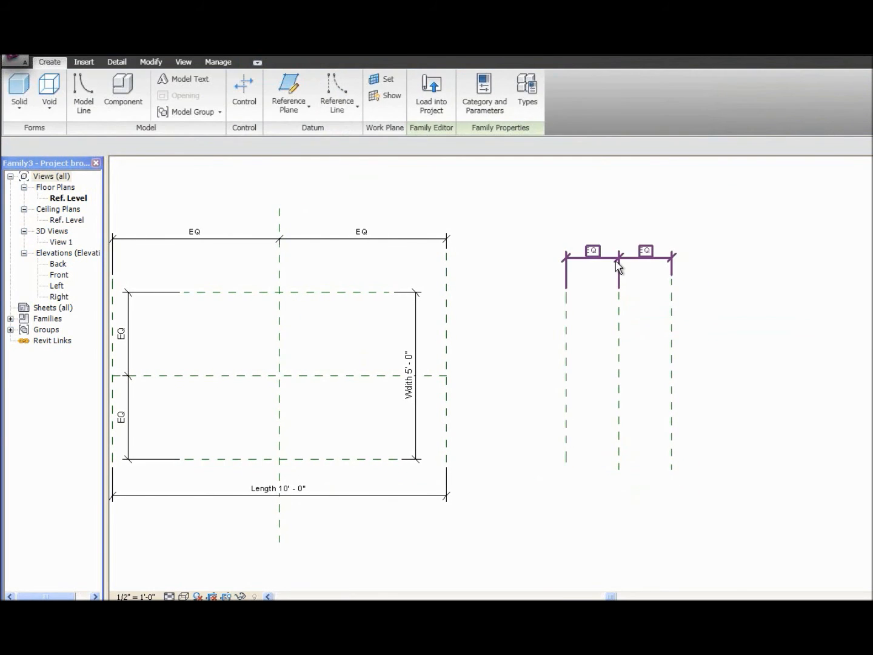
pyautogui.click(619, 255)
pyautogui.press('Delete')
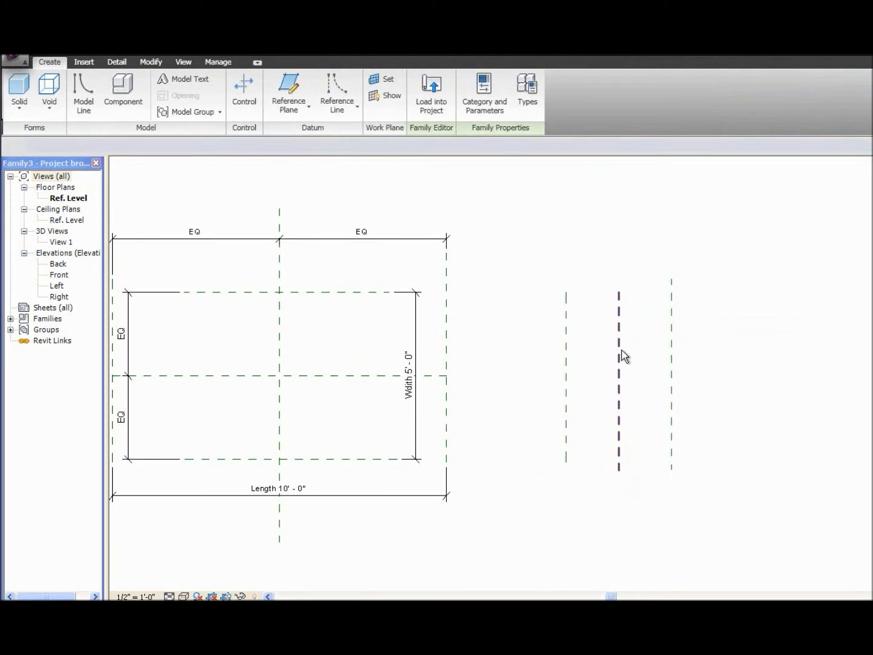
# - Unpin the middle plane of the three right-hand reference planes
pyautogui.click(647, 362)
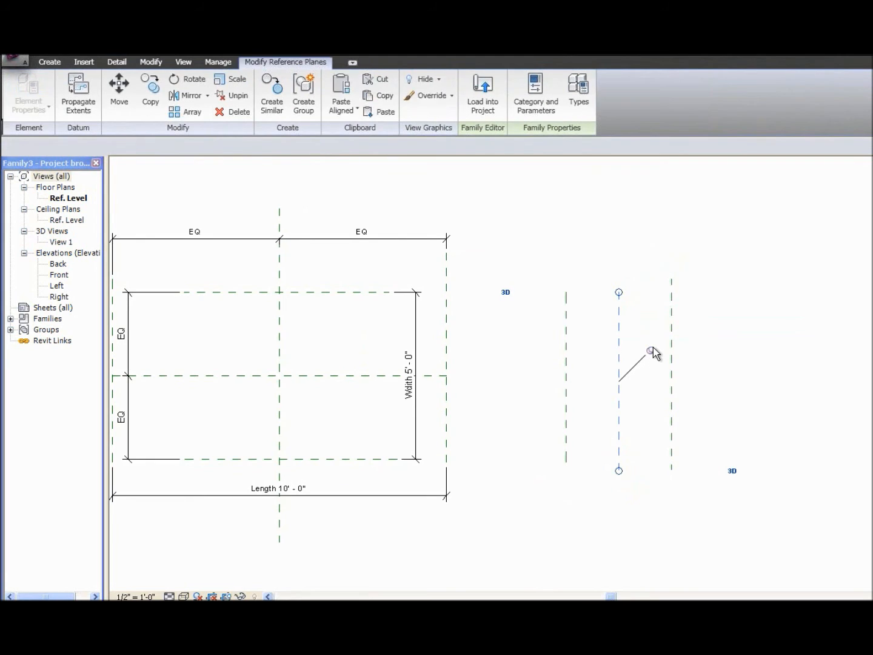
pyautogui.click(641, 380)
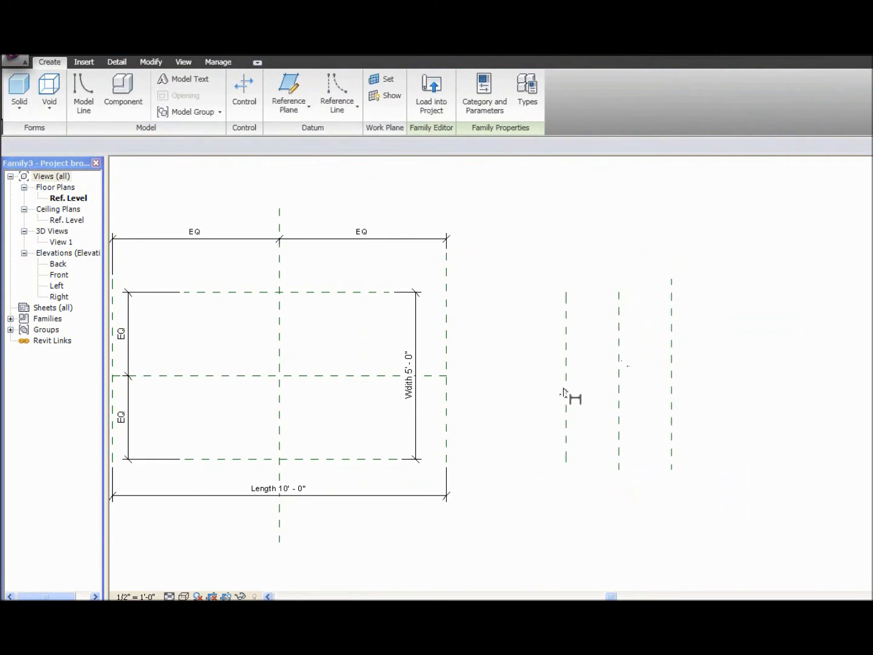
# - Place an aligned dimension string across the three right-hand planes, above them, and make its segments equal
pyautogui.press('d')
pyautogui.press('i')
pyautogui.click(565, 391)
pyautogui.click(619, 374)
pyautogui.click(674, 374)
pyautogui.click(615, 226)
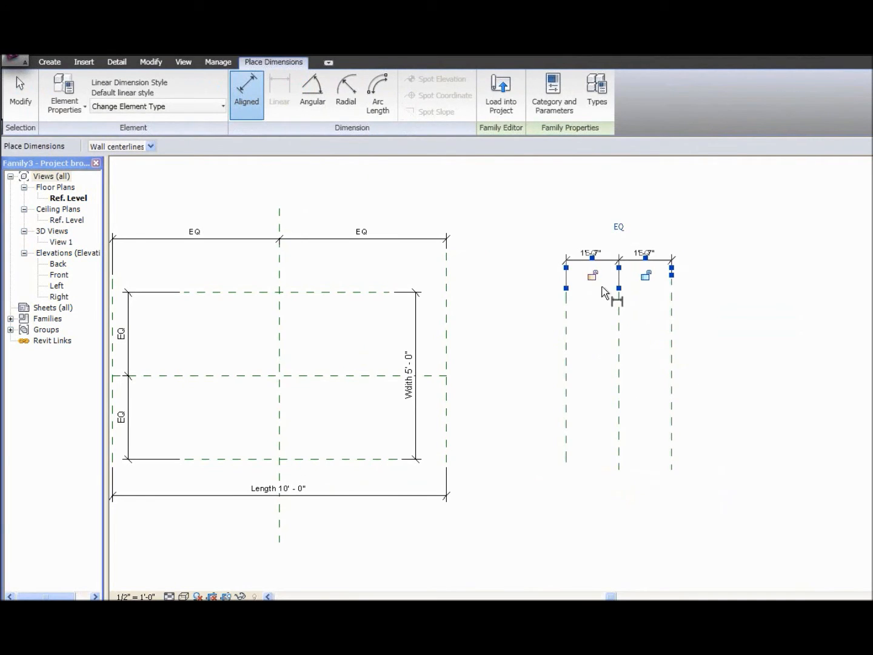
# - Add an overall aligned dimension between the outer two right-hand planes, placed below them
pyautogui.click(565, 425)
pyautogui.click(664, 476)
pyautogui.click(663, 486)
pyautogui.press('Escape')
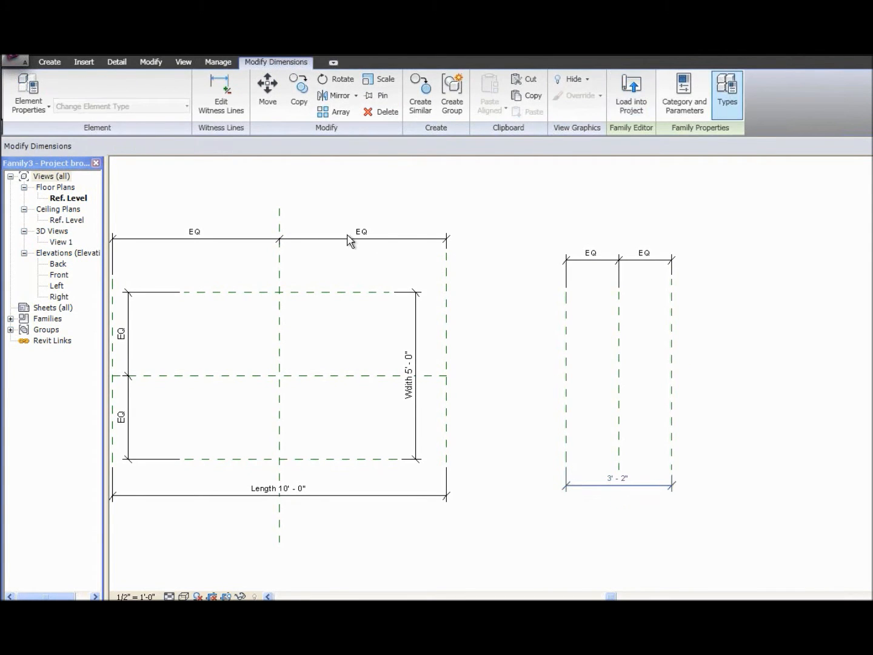
pyautogui.press('Return')
# - Label the right-hand planes' overall dimension with the Length parameter and try to move their middle plane sideways
pyautogui.click(610, 487)
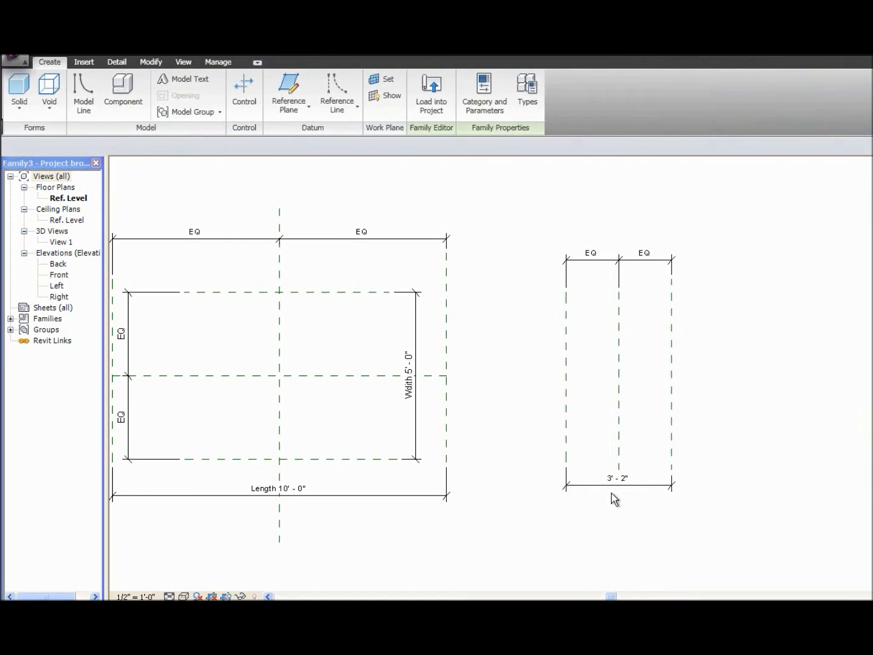
pyautogui.click(353, 147)
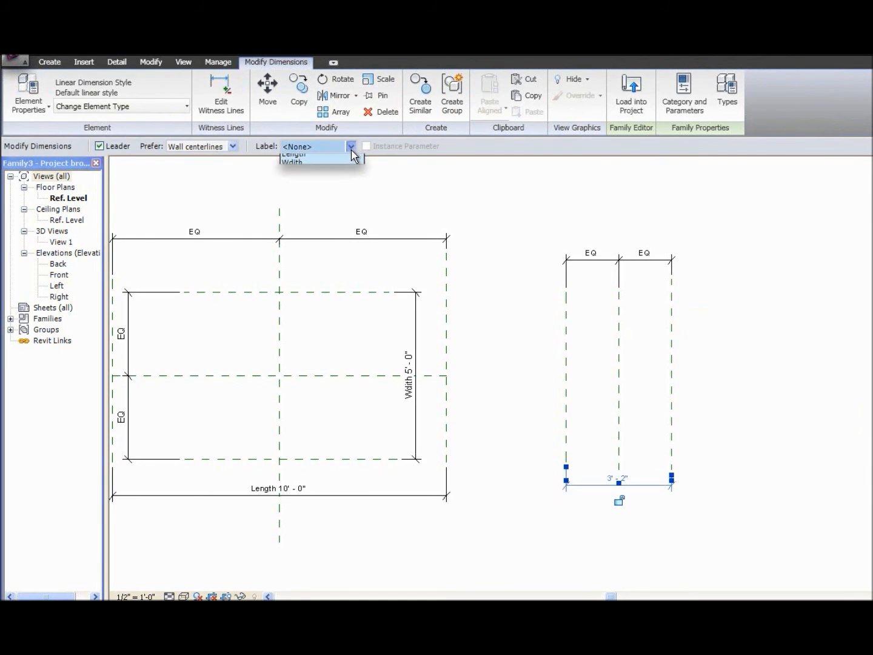
pyautogui.click(337, 177)
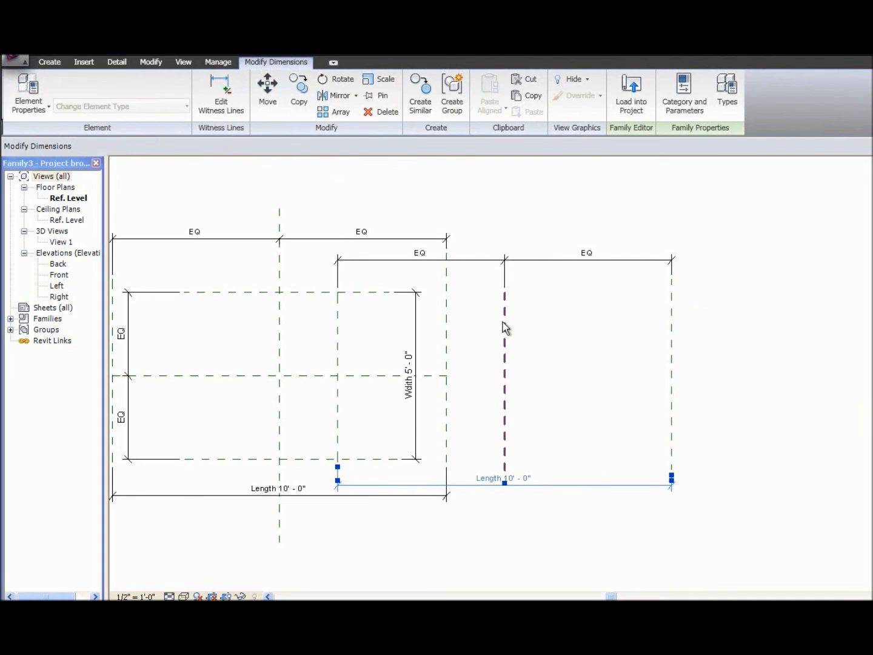
pyautogui.moveTo(504, 328); pyautogui.dragTo(589, 352)
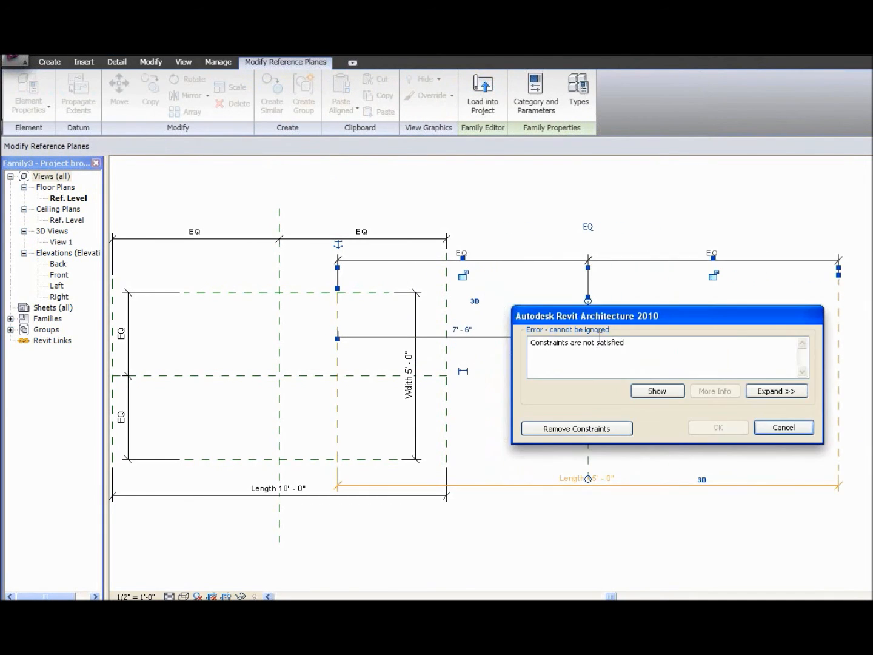
pyautogui.click(769, 425)
# - Delete the three right-hand reference planes together with their dimensions
pyautogui.moveTo(762, 527); pyautogui.dragTo(491, 254)
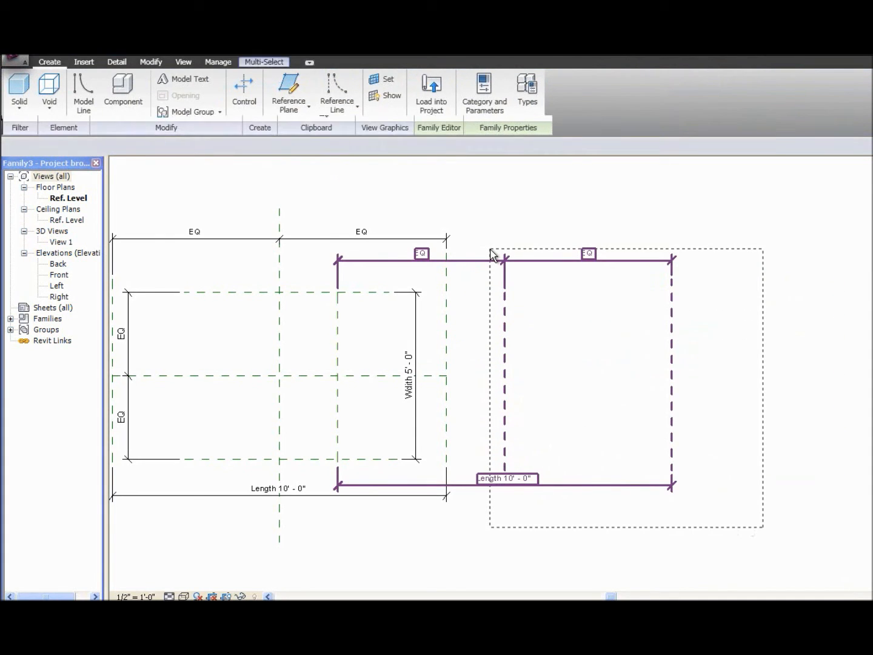
pyautogui.press('Delete')
pyautogui.click(337, 361)
pyautogui.press('Delete')
pyautogui.moveTo(437, 379); pyautogui.dragTo(737, 391, button='middle')
pyautogui.moveTo(520, 358); pyautogui.dragTo(467, 328, button='middle')
pyautogui.click(522, 311)
pyautogui.click(517, 435)
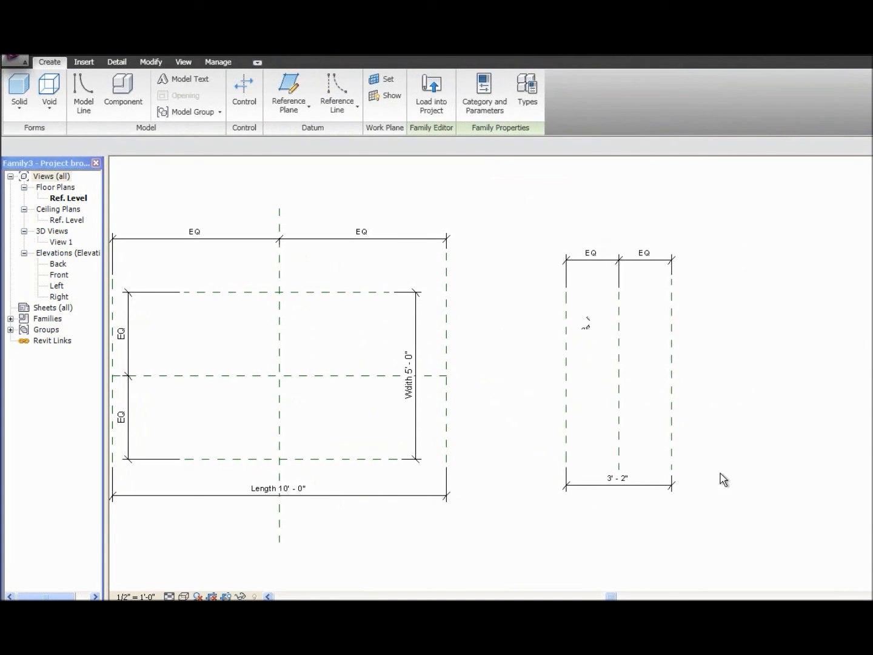
# - Inspect the extra planes' EQ dimension and the equality anchor shown for their middle reference plane
pyautogui.click(619, 275)
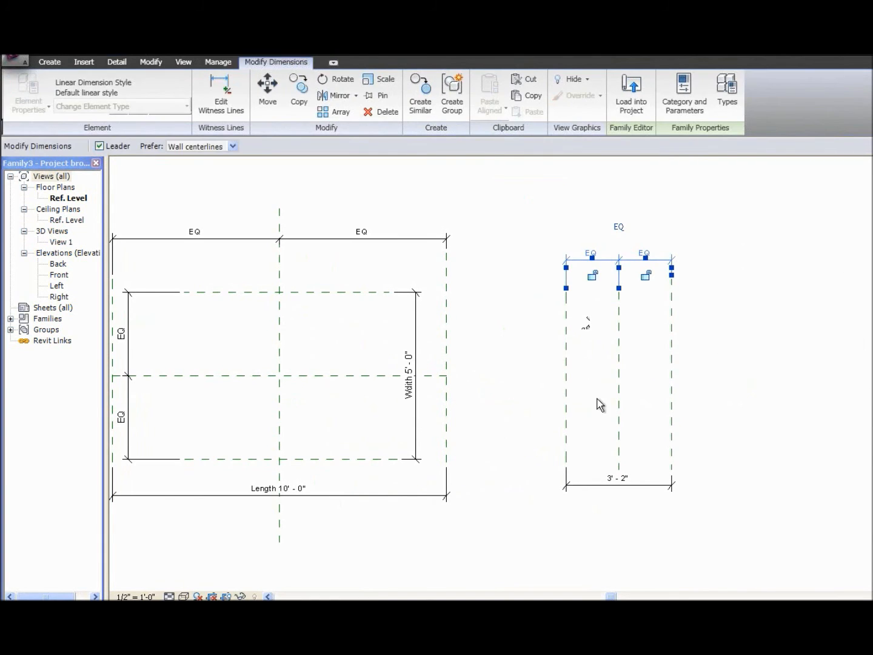
pyautogui.press('Escape')
pyautogui.click(565, 403)
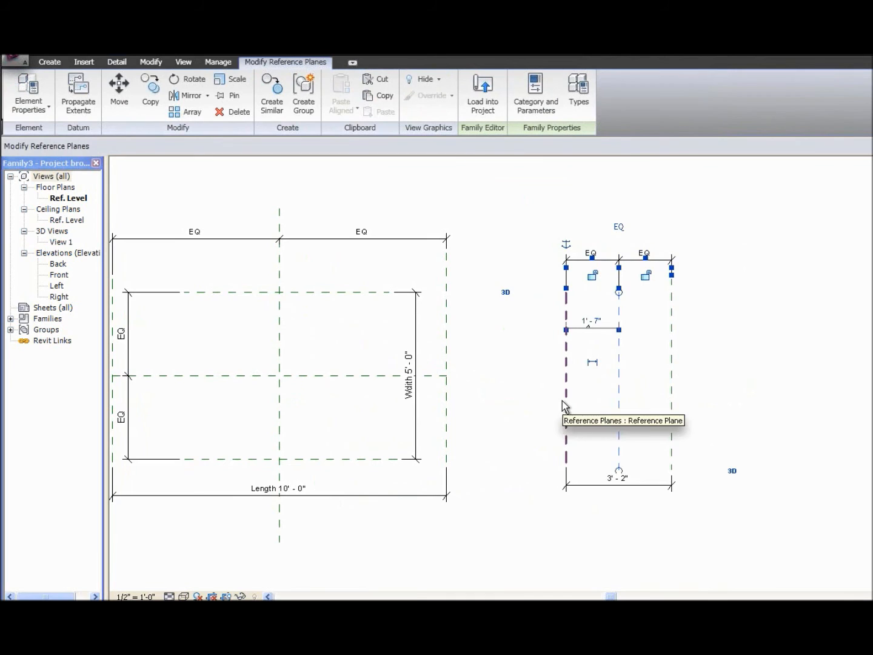
pyautogui.moveTo(672, 246); pyautogui.dragTo(621, 355)
pyautogui.click(619, 359)
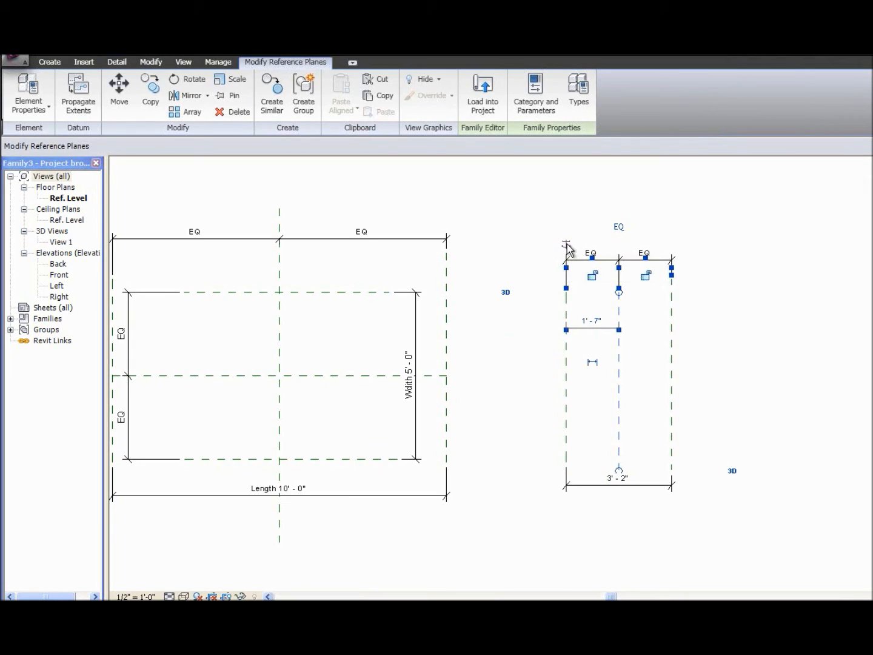
# - Try moving the middle plane's equality anchor from the left outer plane to the right one, and undo the move
pyautogui.moveTo(565, 247); pyautogui.dragTo(619, 269)
pyautogui.moveTo(566, 244)
pyautogui.mouseDown()
pyautogui.moveTo(618, 391)
pyautogui.moveTo(565, 245)
pyautogui.mouseUp()
pyautogui.click(567, 243)
pyautogui.rightClick(566, 243)
pyautogui.click(565, 246)
pyautogui.moveTo(567, 248); pyautogui.dragTo(672, 362)
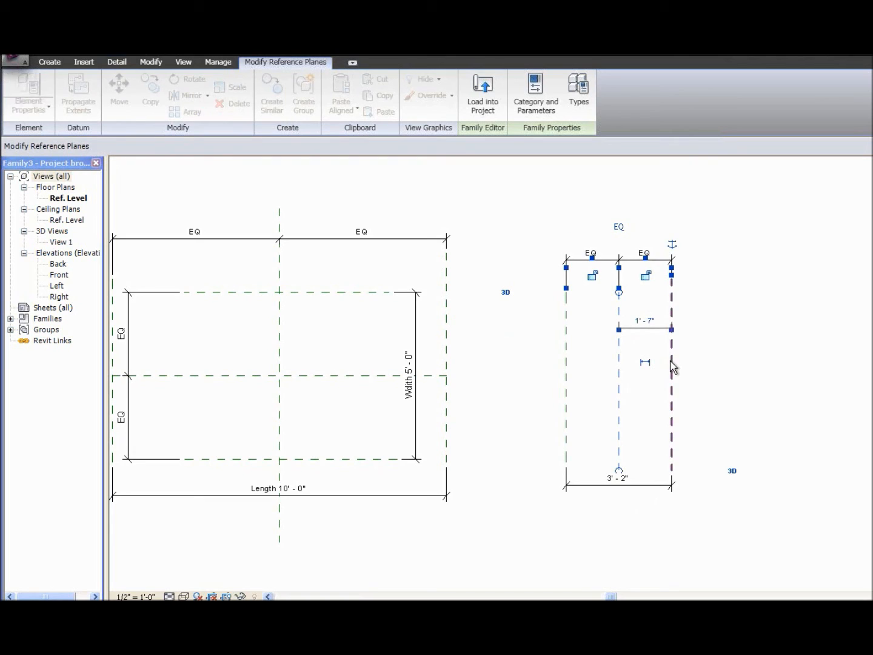
pyautogui.hotkey('ctrl', 'z')
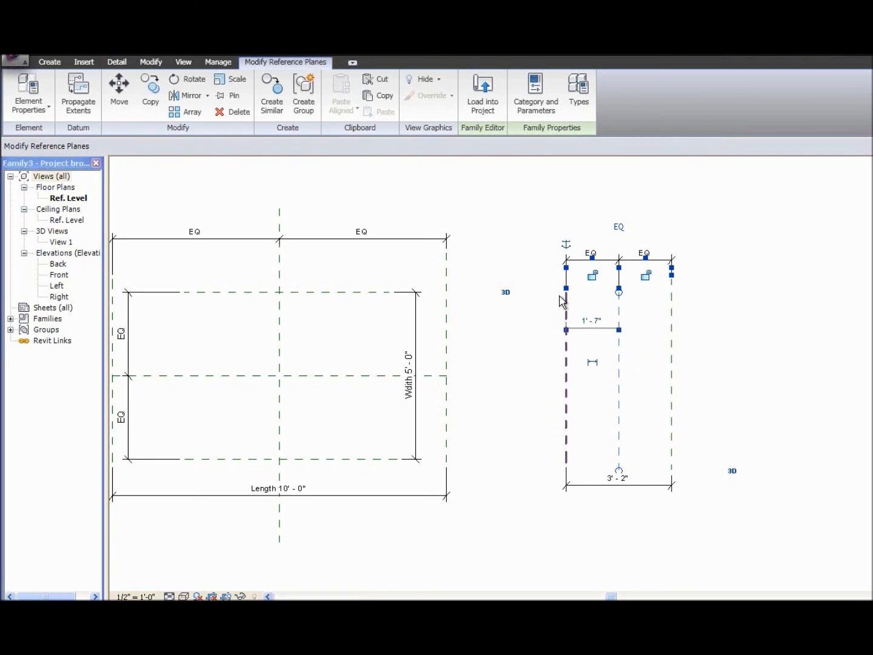
pyautogui.moveTo(607, 308); pyautogui.dragTo(568, 344)
pyautogui.moveTo(610, 309); pyautogui.dragTo(672, 411)
pyautogui.click(733, 364)
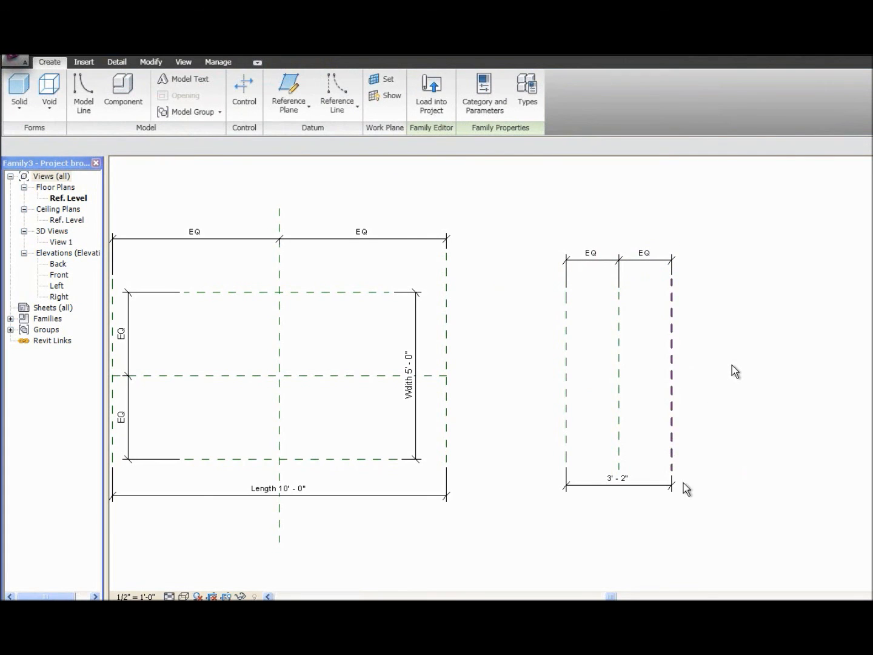
# - Remove the three extra reference planes beside the table layout along with their EQ string and overall dimension
pyautogui.moveTo(708, 517); pyautogui.dragTo(526, 233)
pyautogui.moveTo(536, 285); pyautogui.dragTo(537, 285)
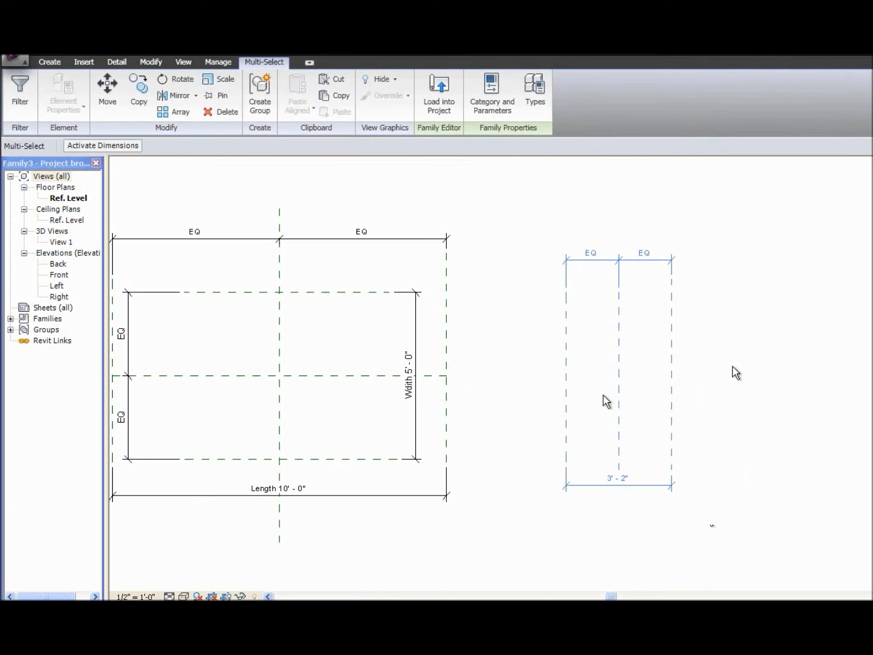
pyautogui.moveTo(661, 397); pyautogui.dragTo(714, 396, button='middle')
pyautogui.scroll(-2, 703, 391)
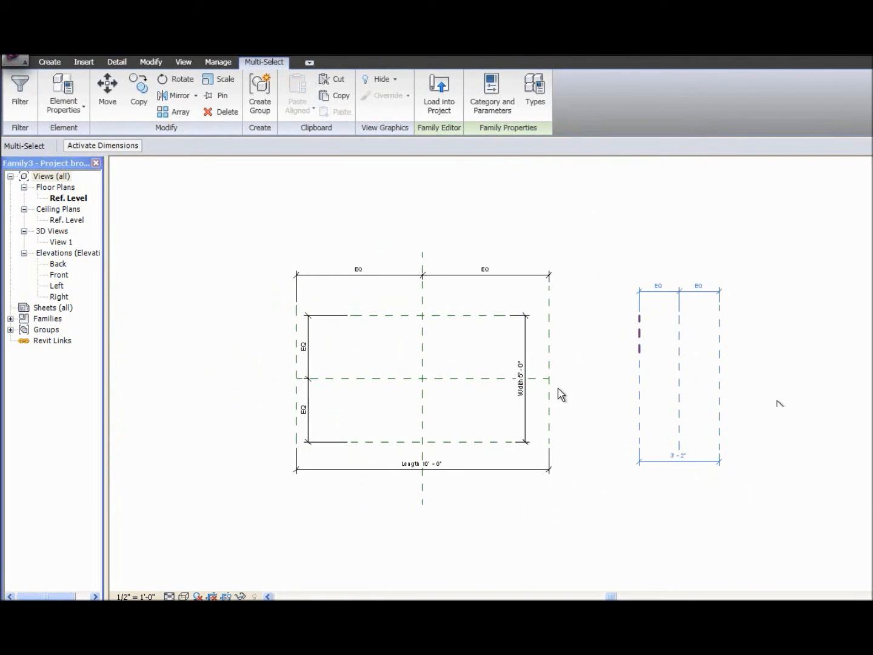
pyautogui.scroll(1, 459, 386)
pyautogui.moveTo(459, 390); pyautogui.dragTo(482, 393, button='middle')
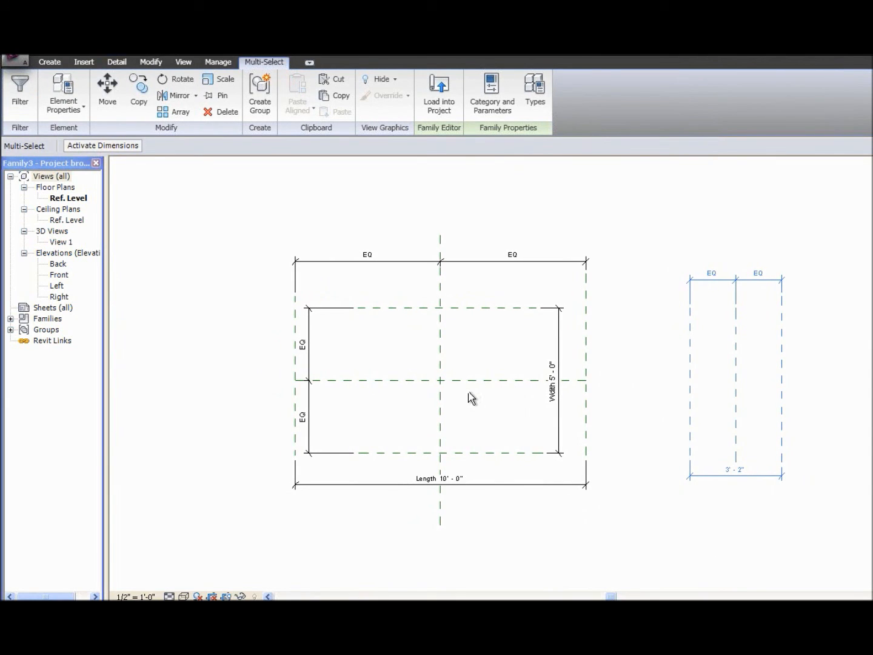
pyautogui.scroll(1, 471, 396)
pyautogui.moveTo(471, 393); pyautogui.dragTo(493, 392, button='middle')
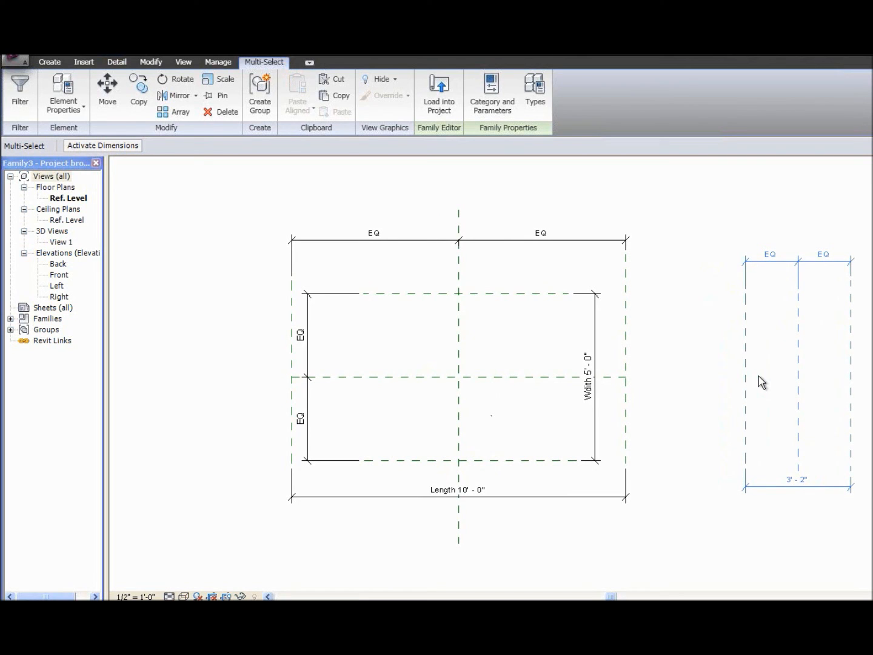
pyautogui.press('Delete')
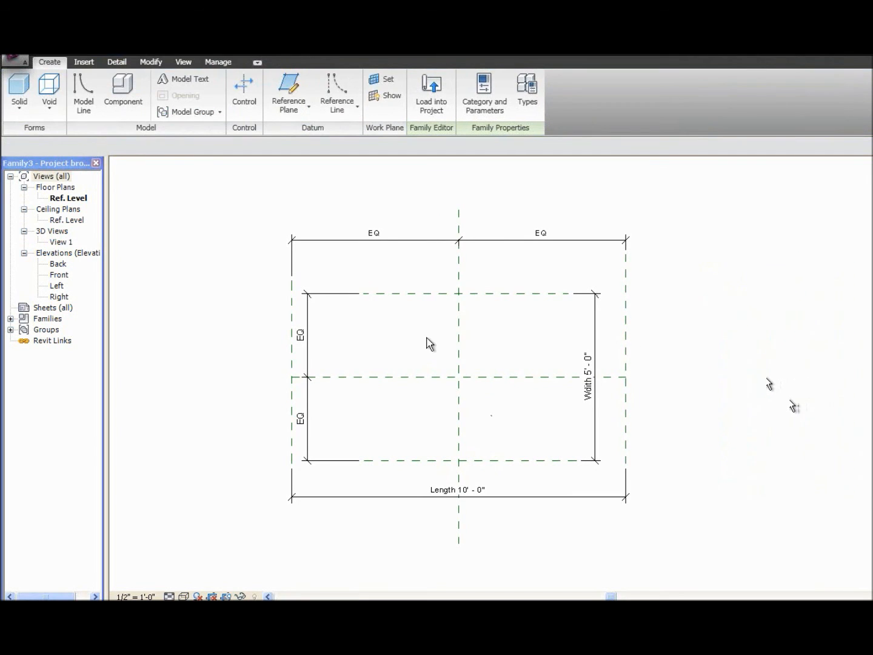
# - Inspect the pins on the two crossing centre reference planes and the horizontal EQ dimension above the layout
pyautogui.scroll(-2, 429, 346)
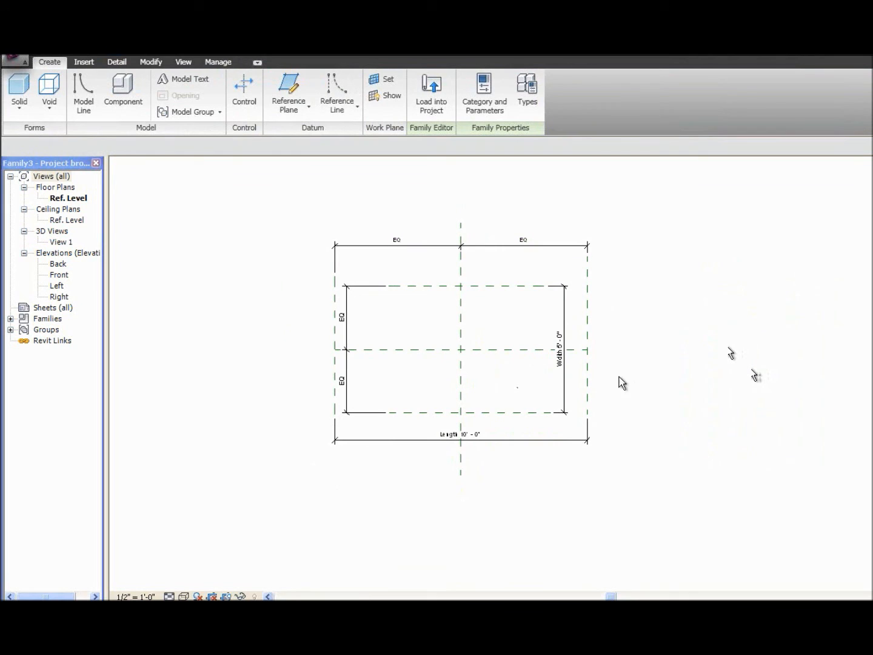
pyautogui.moveTo(519, 316); pyautogui.dragTo(439, 368)
pyautogui.press('Delete')
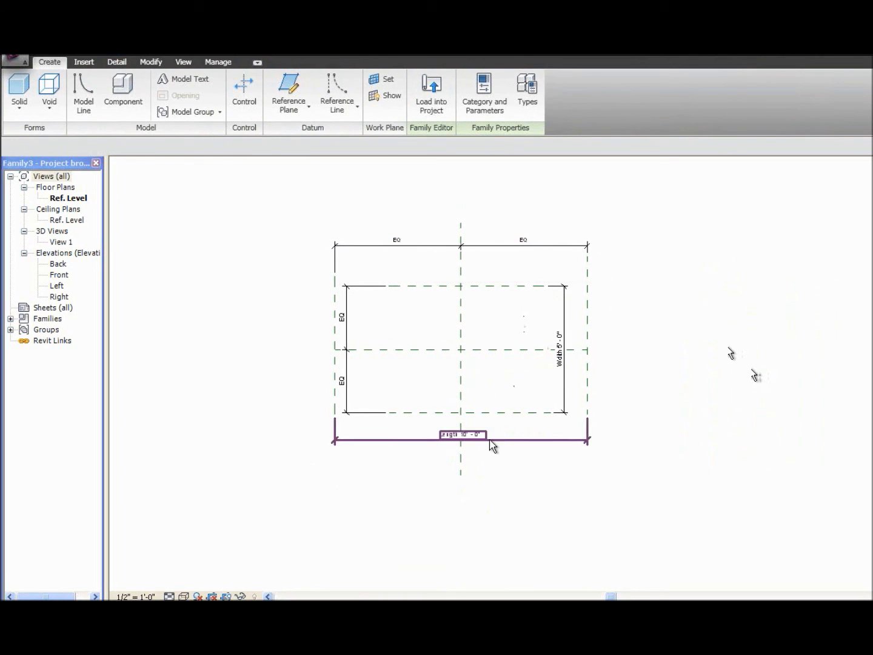
pyautogui.click(500, 255)
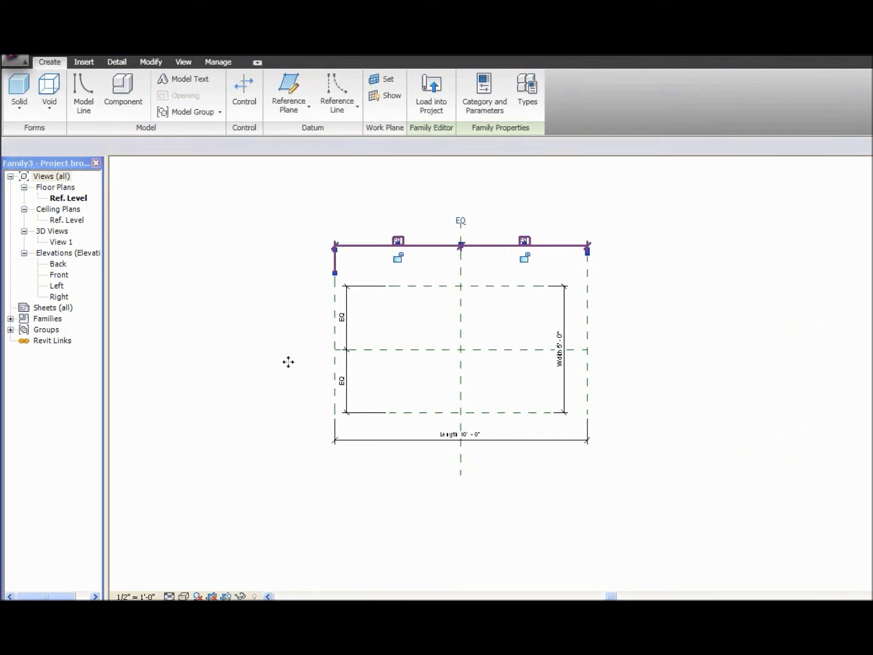
pyautogui.click(527, 388)
pyautogui.moveTo(524, 384); pyautogui.dragTo(449, 331)
pyautogui.click(424, 324)
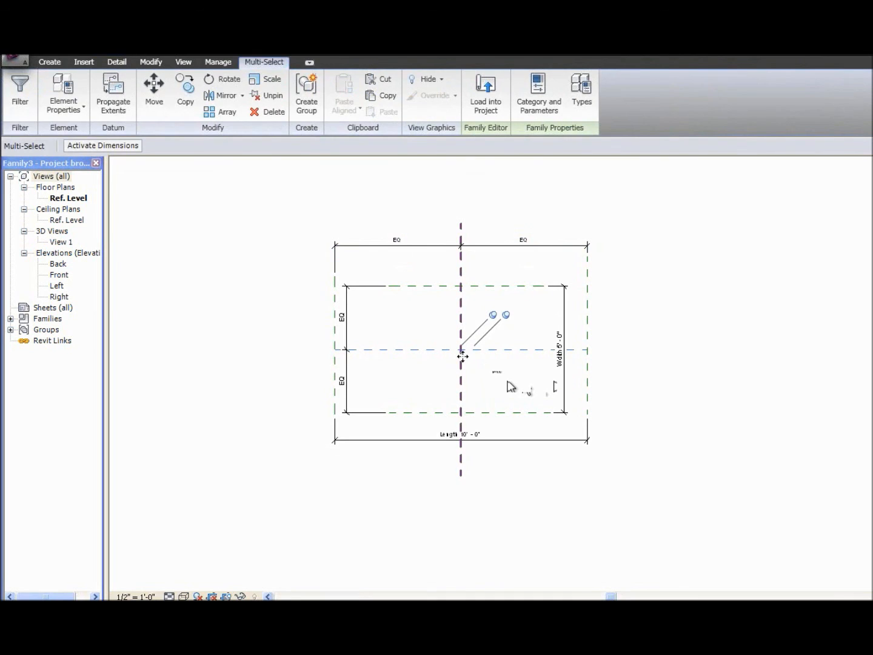
# - Unpin the Center Left/Right reference plane to view its equality anchor, and pin it again
pyautogui.click(458, 307)
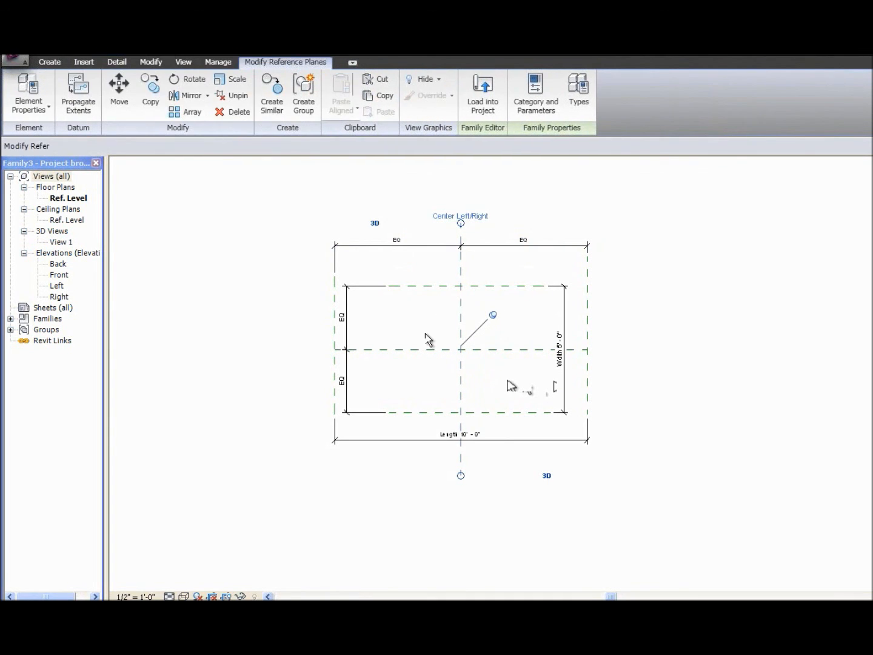
pyautogui.click(502, 315)
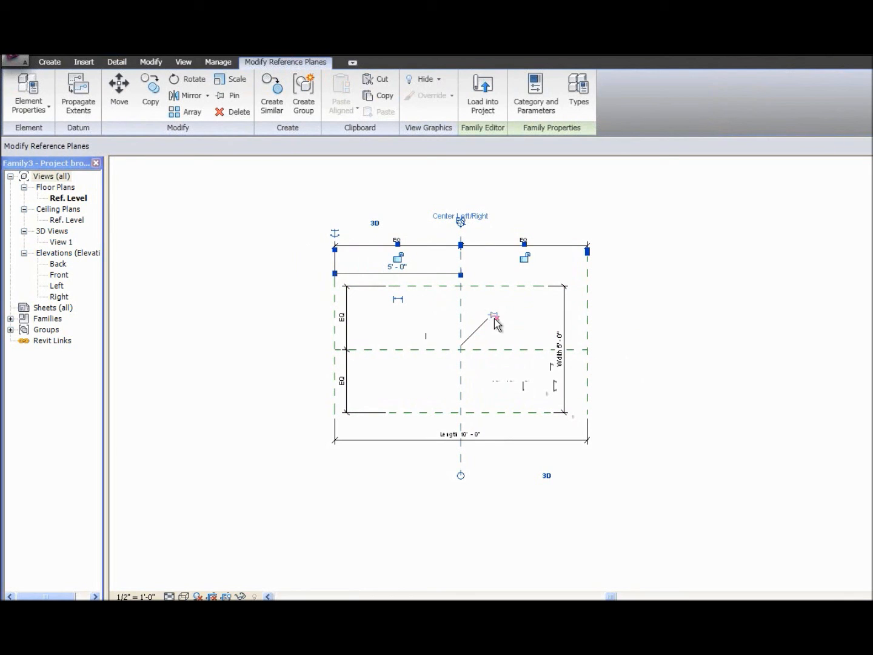
pyautogui.click(500, 318)
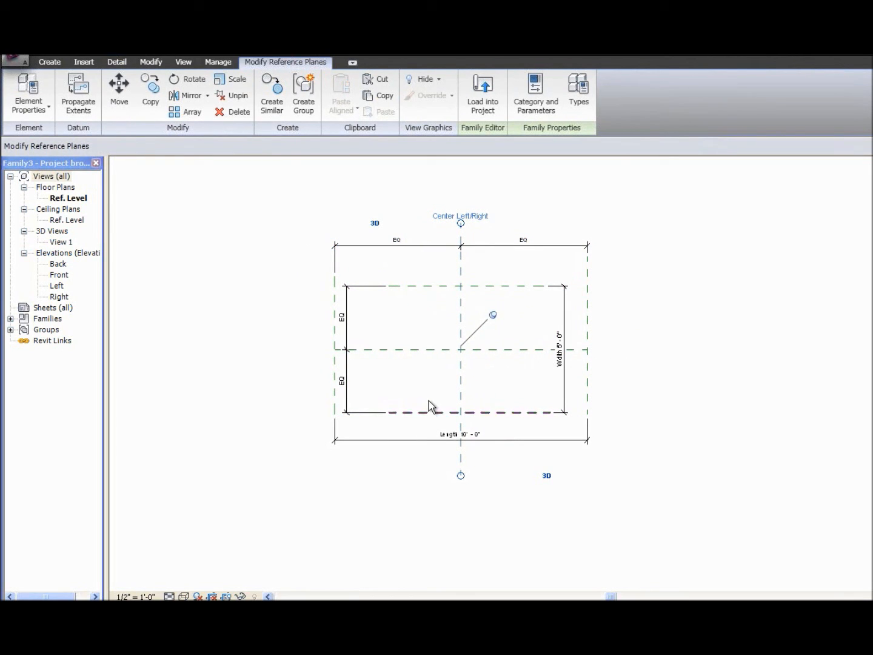
pyautogui.click(444, 400)
# - Examine the intersection of the two centre reference planes and the dimensioned layout around it
pyautogui.moveTo(482, 371); pyautogui.dragTo(437, 337)
pyautogui.click(503, 390)
pyautogui.moveTo(674, 384); pyautogui.dragTo(629, 358, button='middle')
pyautogui.scroll(-2, 624, 358)
pyautogui.scroll(3, 439, 310)
pyautogui.scroll(1, 439, 310)
pyautogui.moveTo(474, 327); pyautogui.dragTo(452, 346, button='middle')
pyautogui.scroll(-1, 443, 337)
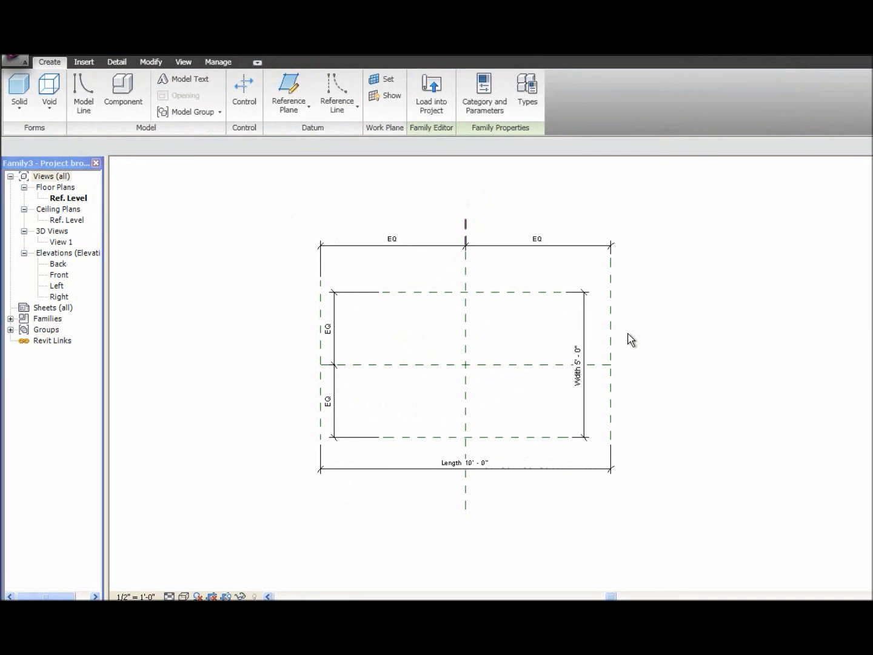
pyautogui.moveTo(636, 338); pyautogui.dragTo(579, 339, button='middle')
pyautogui.scroll(-1, 579, 339)
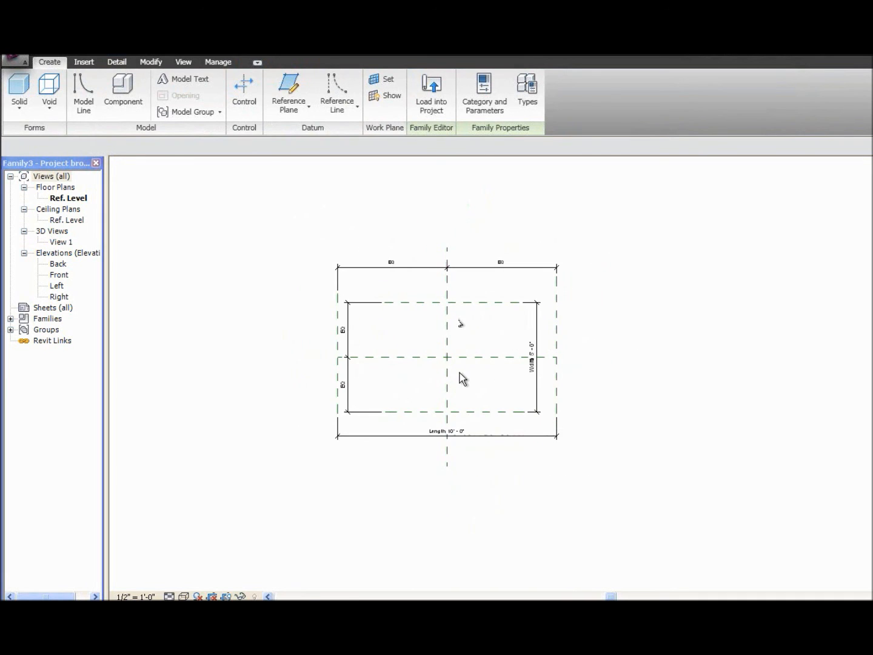
pyautogui.moveTo(460, 374); pyautogui.dragTo(438, 336)
pyautogui.click(504, 381)
pyautogui.scroll(1, 581, 349)
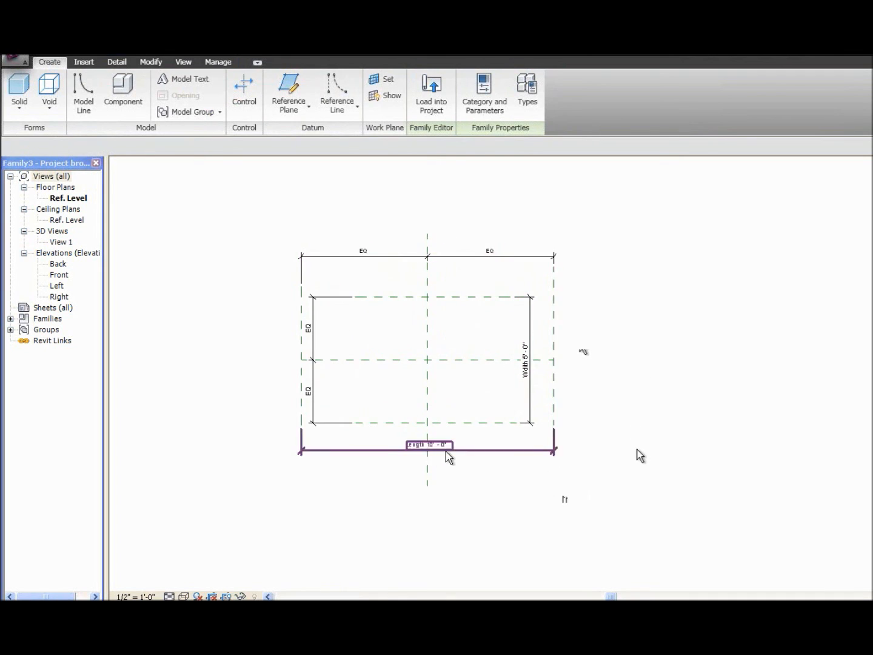
pyautogui.moveTo(423, 450); pyautogui.dragTo(544, 494, button='middle')
pyautogui.scroll(4, 547, 401)
pyautogui.moveTo(577, 451)
pyautogui.mouseDown(button='middle')
pyautogui.moveTo(543, 428)
pyautogui.moveTo(509, 442)
pyautogui.moveTo(493, 432)
pyautogui.mouseUp(button='middle')
pyautogui.scroll(-1, 547, 435)
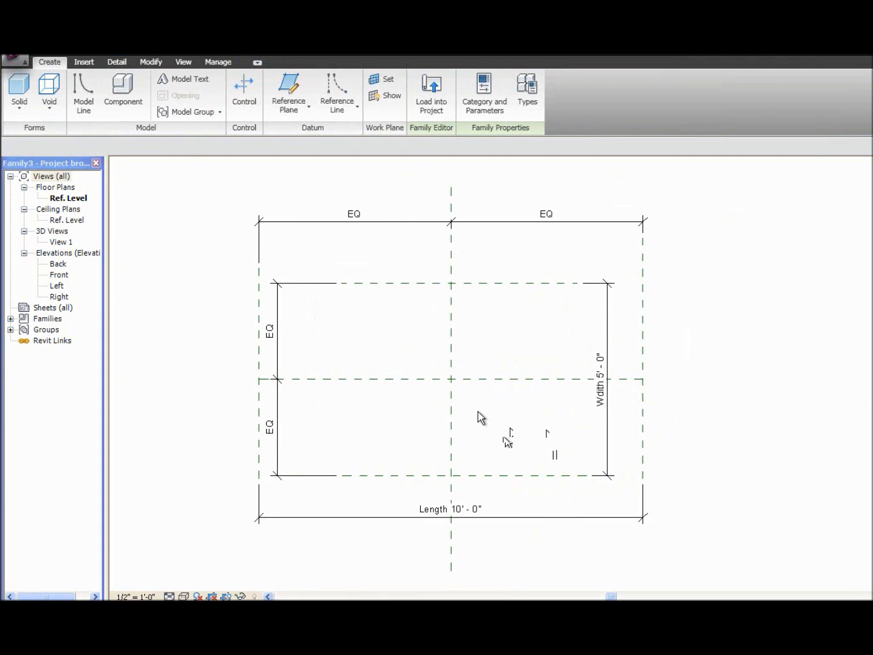
pyautogui.moveTo(477, 412); pyautogui.dragTo(421, 351)
pyautogui.press('Escape')
pyautogui.moveTo(506, 424); pyautogui.dragTo(403, 342)
pyautogui.press('Escape')
pyautogui.moveTo(519, 341); pyautogui.dragTo(534, 343, button='middle')
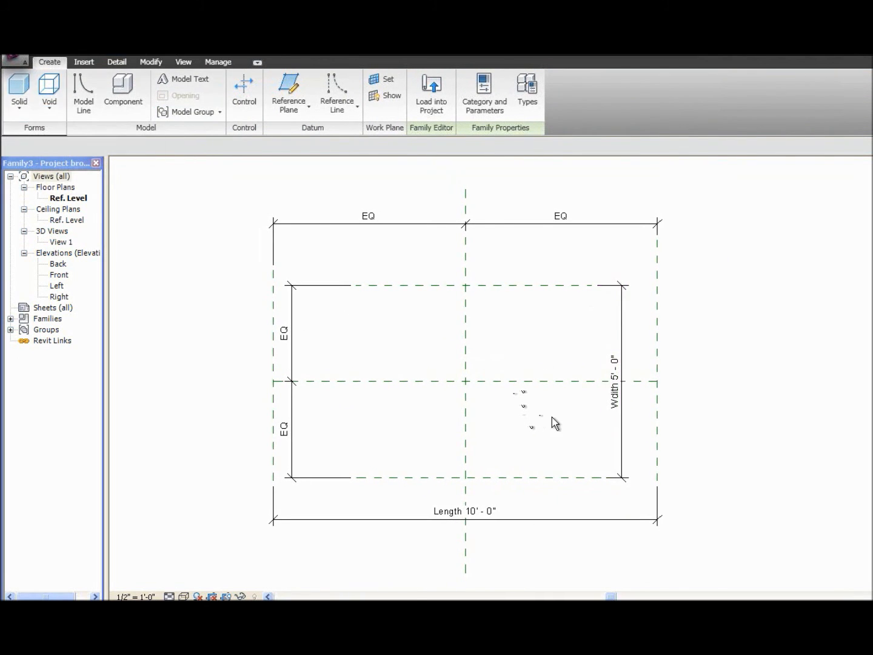
pyautogui.moveTo(550, 434); pyautogui.dragTo(582, 423, button='middle')
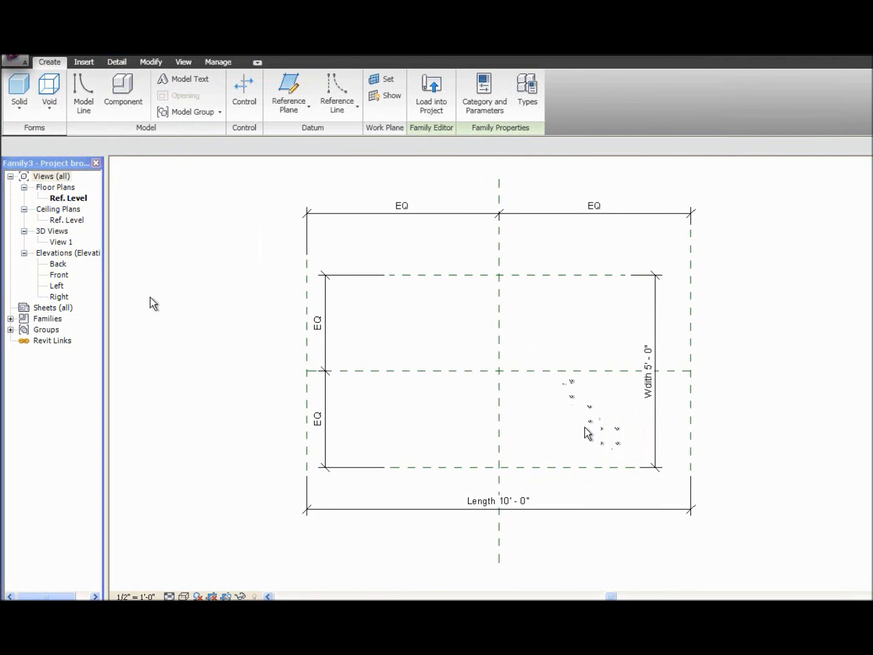
# - In the Front elevation, draw a horizontal reference plane across the three vertical planes, about 5' 7" above Ref. Level
pyautogui.doubleClick(66, 276)
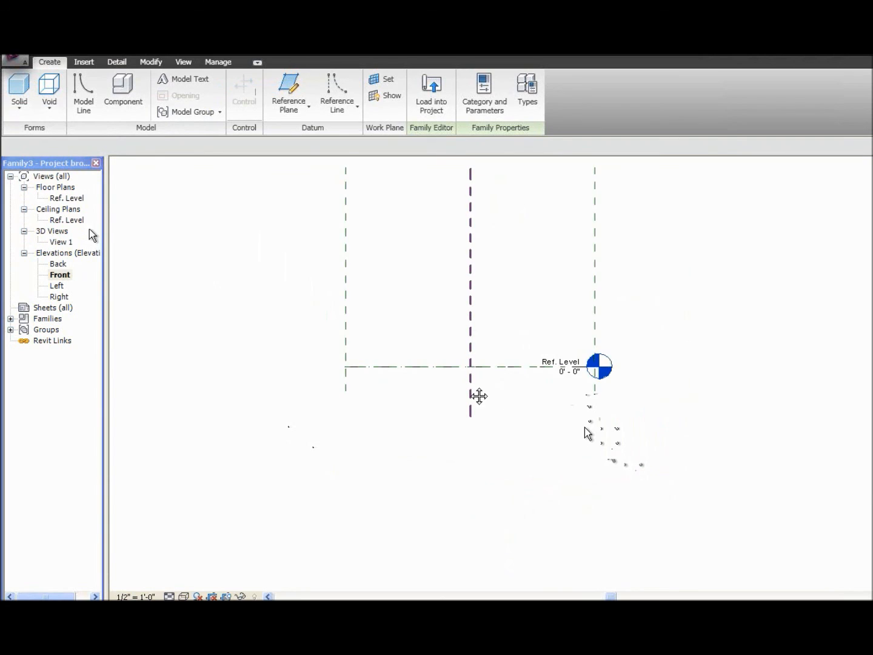
pyautogui.press('r')
pyautogui.press('p')
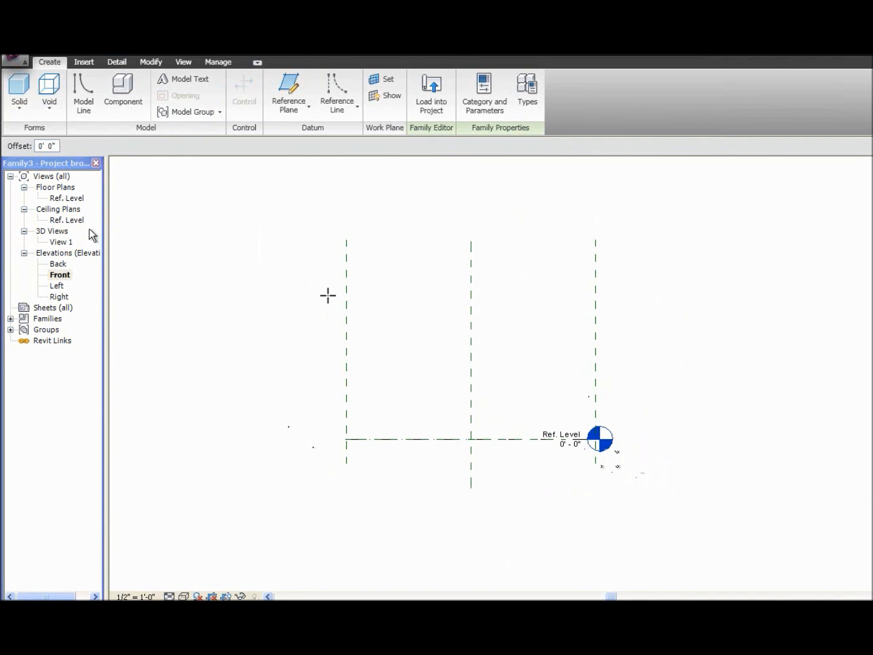
pyautogui.click(326, 298)
pyautogui.click(617, 300)
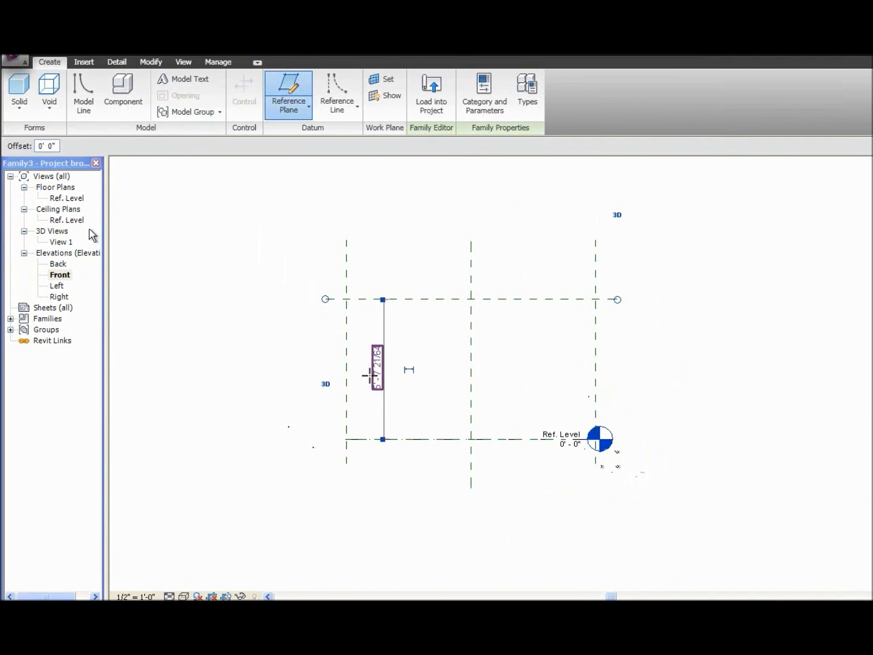
# - Set the new horizontal reference plane's height above Ref. Level to 3' 0"
pyautogui.click(377, 367)
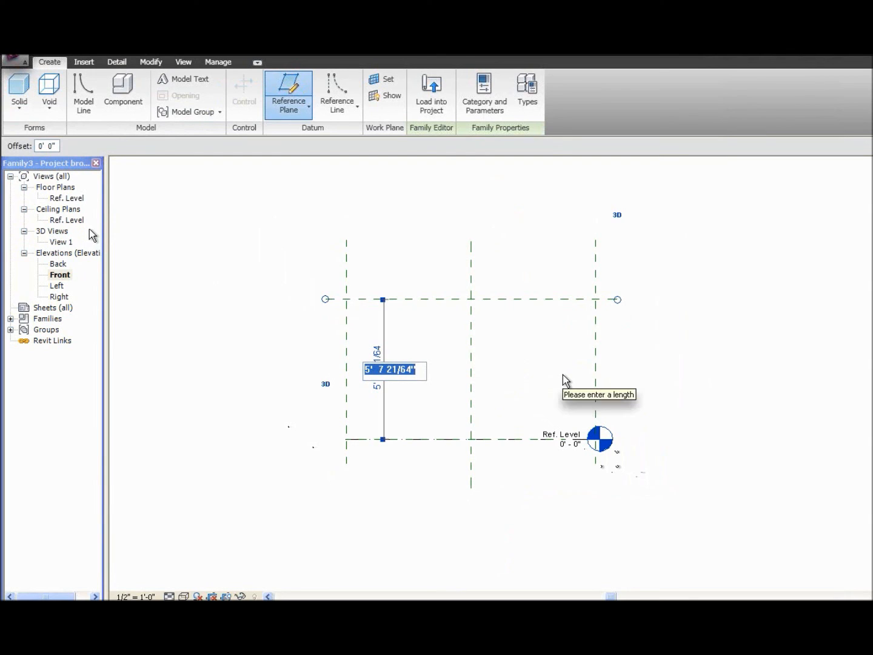
pyautogui.write('3')
pyautogui.press('Return')
# - Change the horizontal reference plane's height above Ref. Level to 3' 6" and finish placing reference planes
pyautogui.click(374, 402)
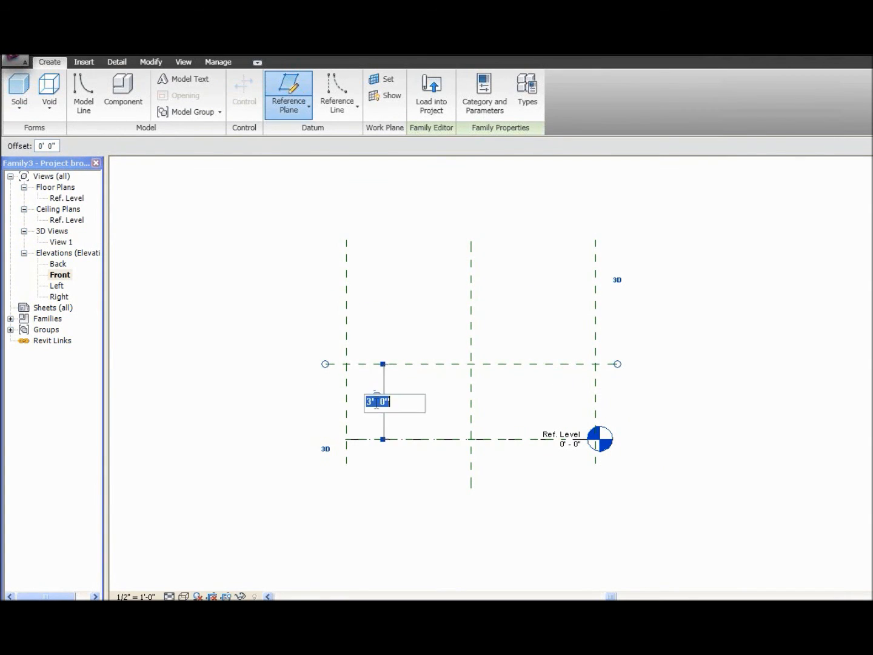
pyautogui.write('3 6')
pyautogui.press('Return')
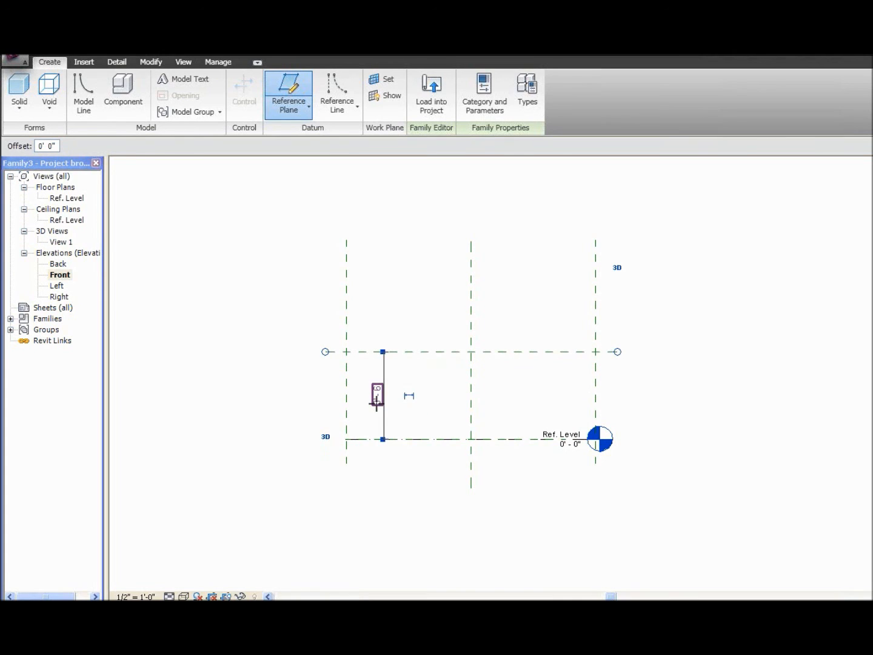
pyautogui.press('Escape')
pyautogui.press('Escape')
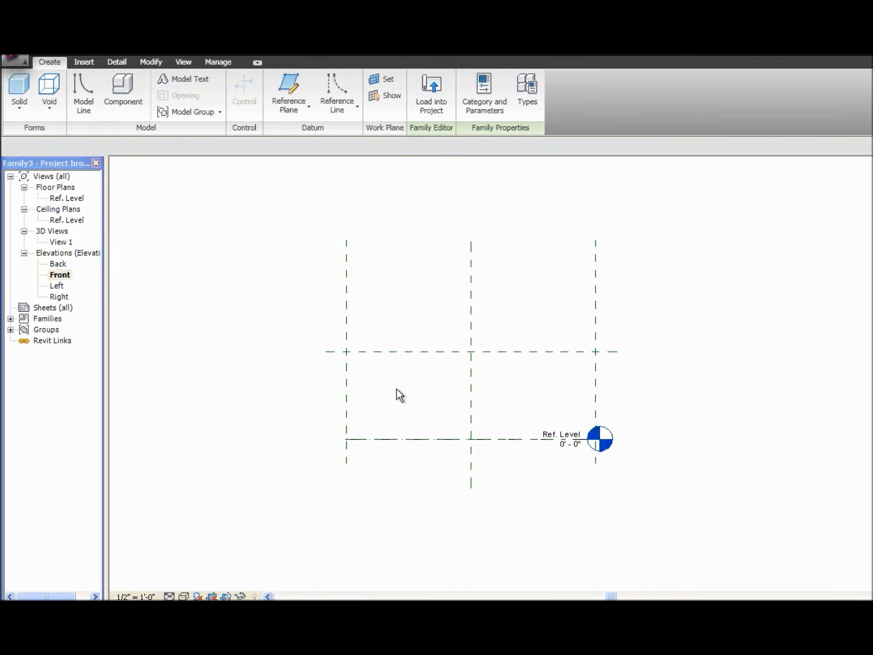